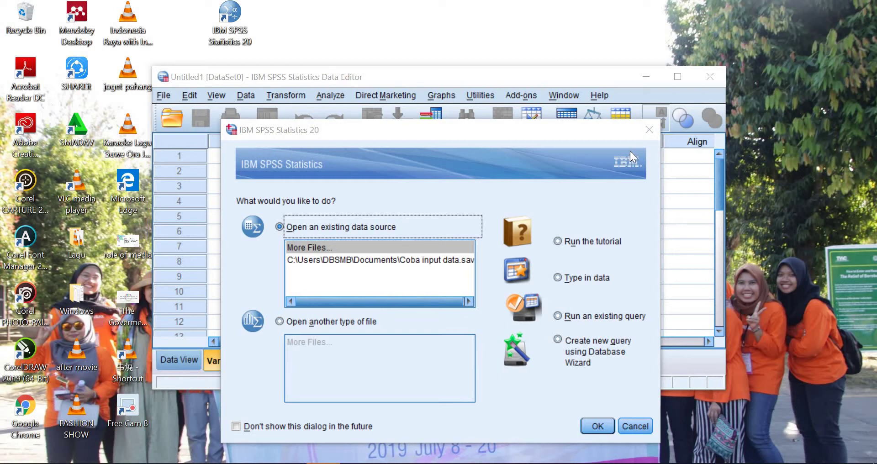
Step: Close the startup dialog to reach the empty Untitled1 Data Editor
left_click(650, 131)
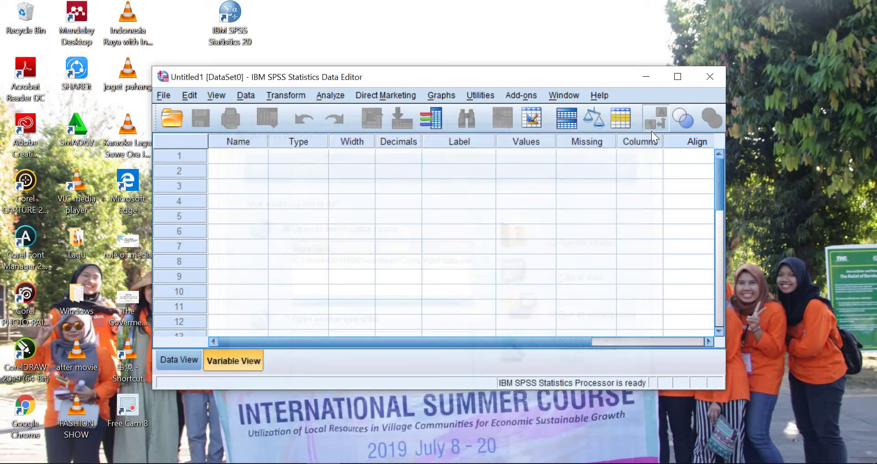
Step: Maximize the Data Editor window and switch to the empty Data View grid
left_click(678, 77)
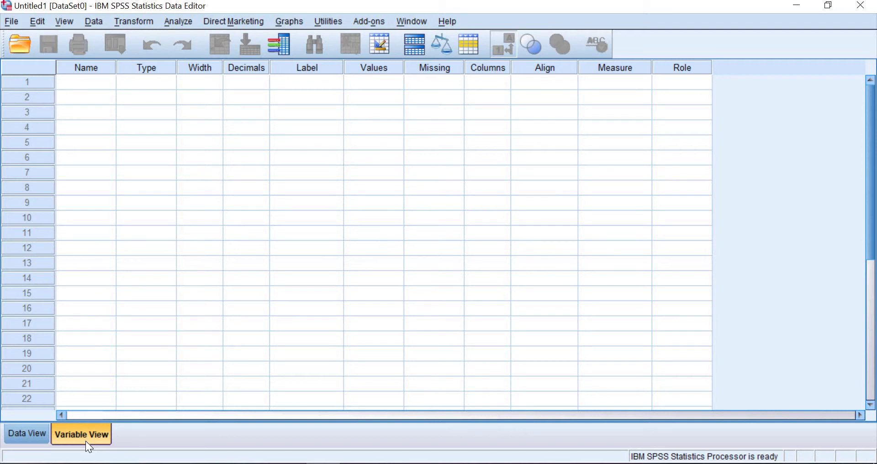
left_click(40, 442)
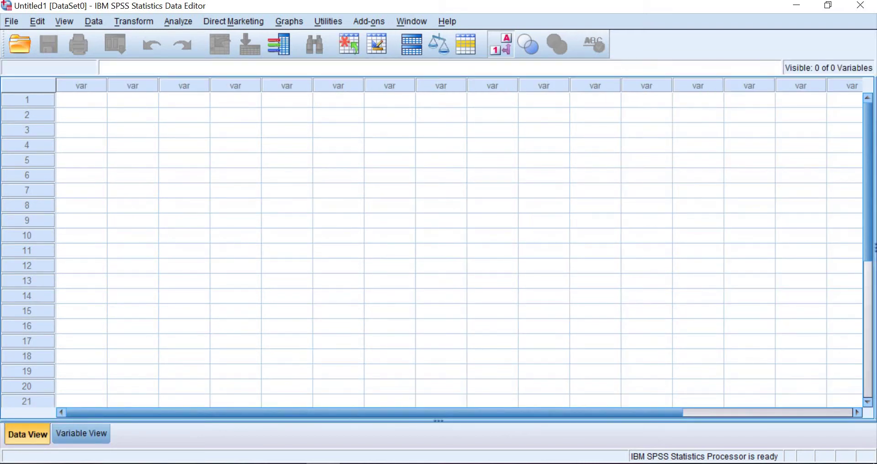
mouse_move(255, 463)
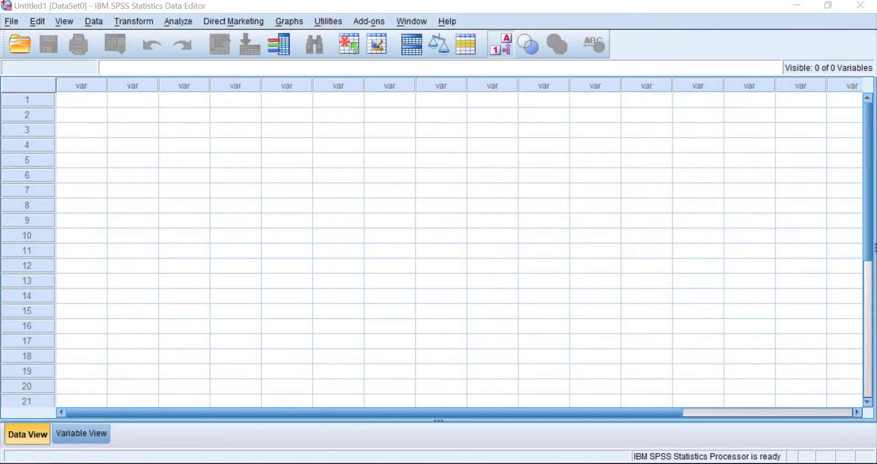
Step: Copy B2:F11 from the Excel workbook 'Latihan input data', then select row 1 in SPSS
left_click(255, 463)
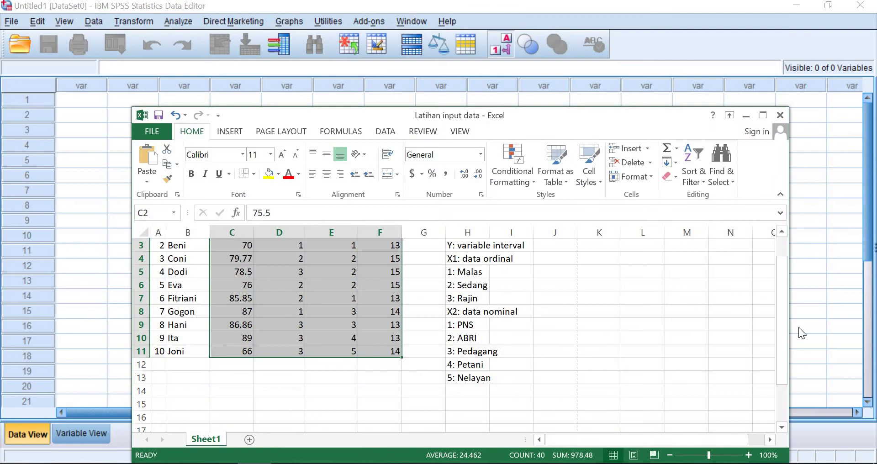
left_click_drag(785, 331, 787, 291)
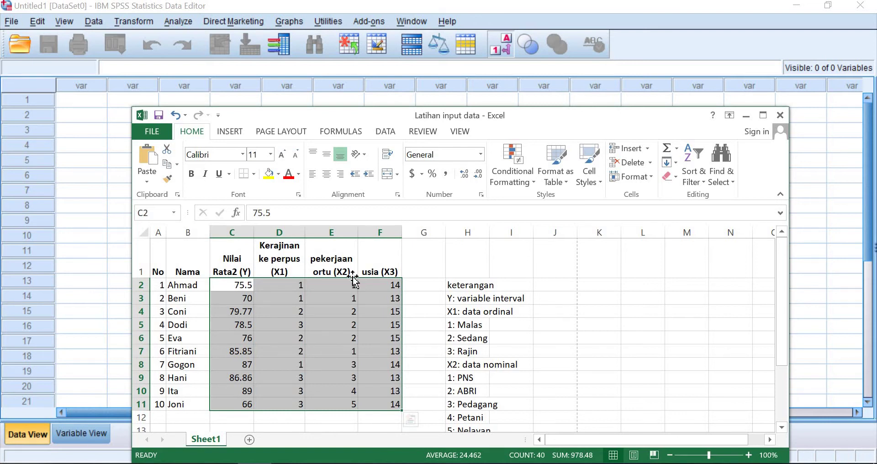
left_click(188, 286)
left_click_drag(188, 286, 383, 405)
key("ctrl+c")
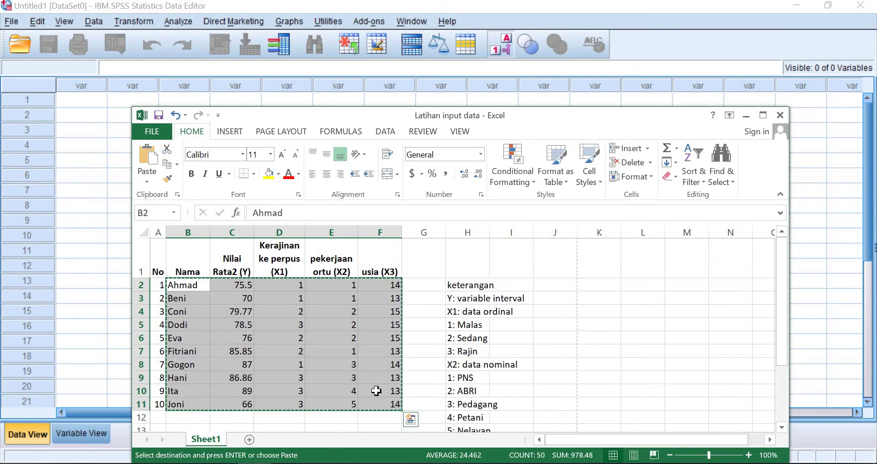
left_click(74, 97)
left_click(75, 97)
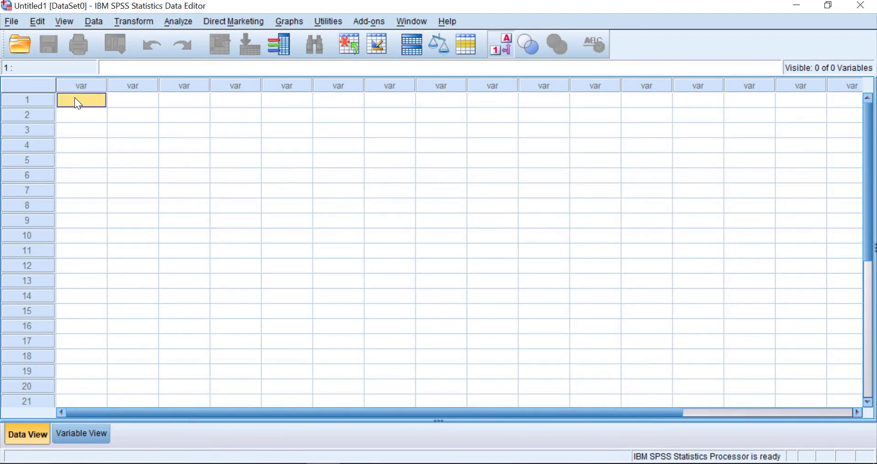
Step: Paste the copied data into Data View and rename the first two variables Nama and Nilai
key("ctrl+v")
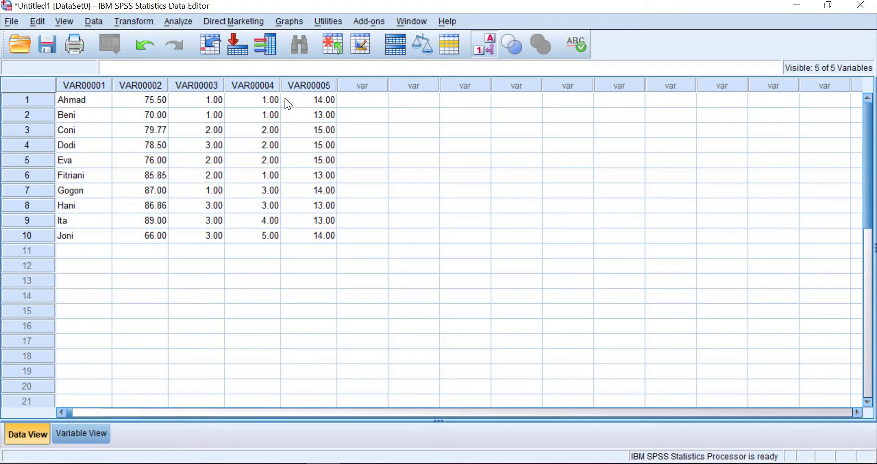
left_click(86, 436)
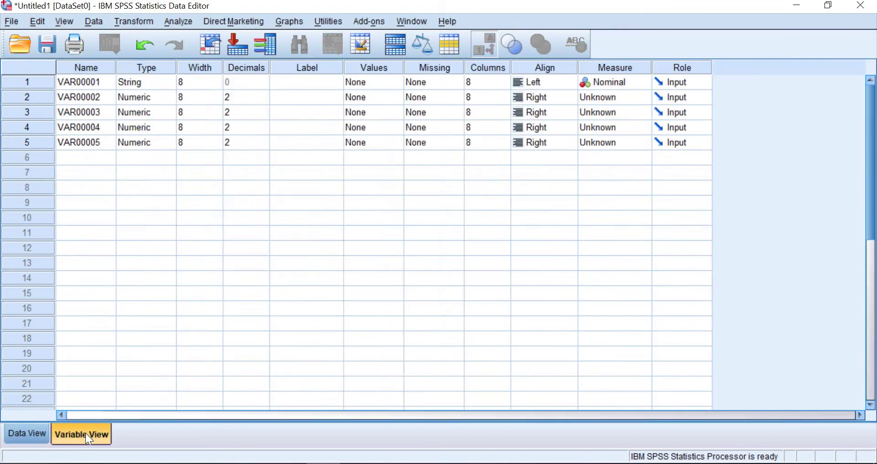
left_click(87, 83)
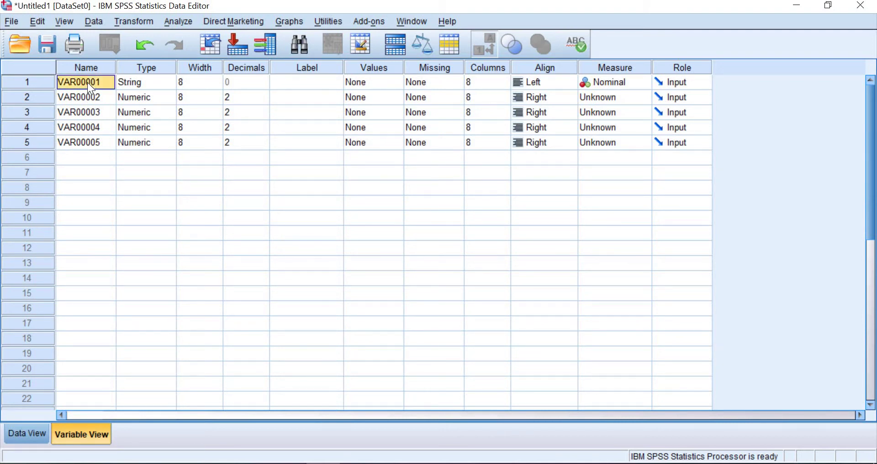
type("Nama")
left_click(90, 96)
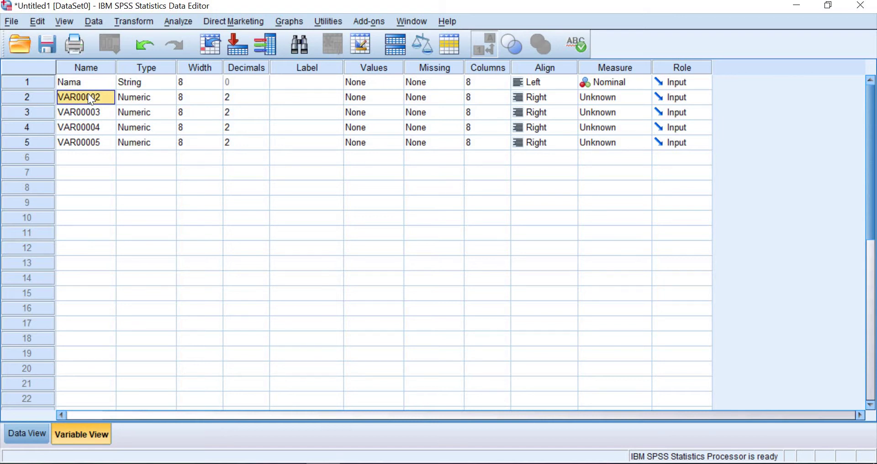
left_click(26, 438)
left_click(58, 434)
type("Nilai")
left_click(31, 436)
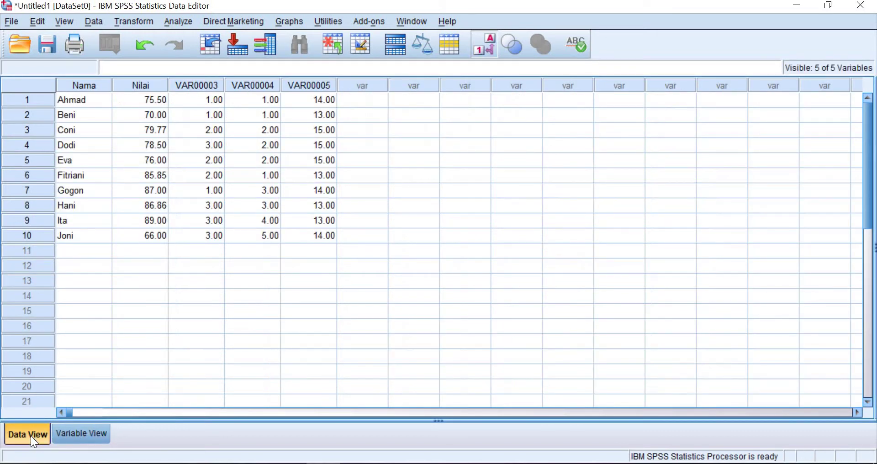
left_click(65, 435)
Step: Rename the third to fifth variables Rajin, Kerja and Usia, and open Nama's type settings
left_click(97, 112)
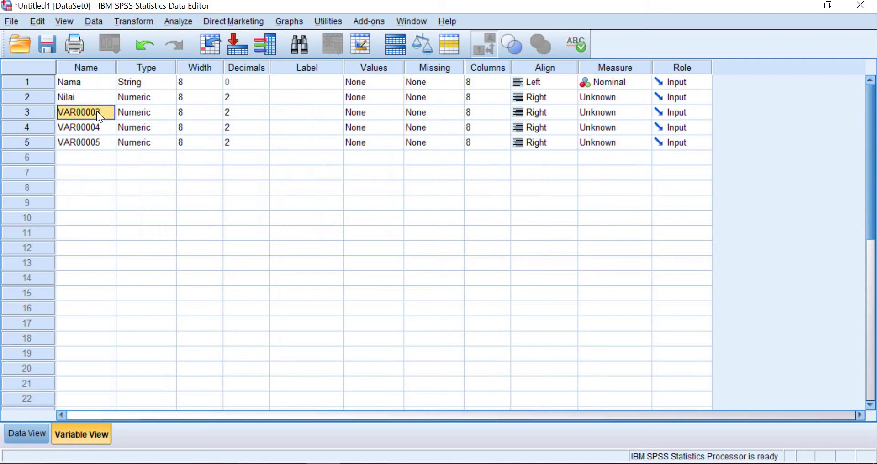
type("Rajin")
left_click(27, 434)
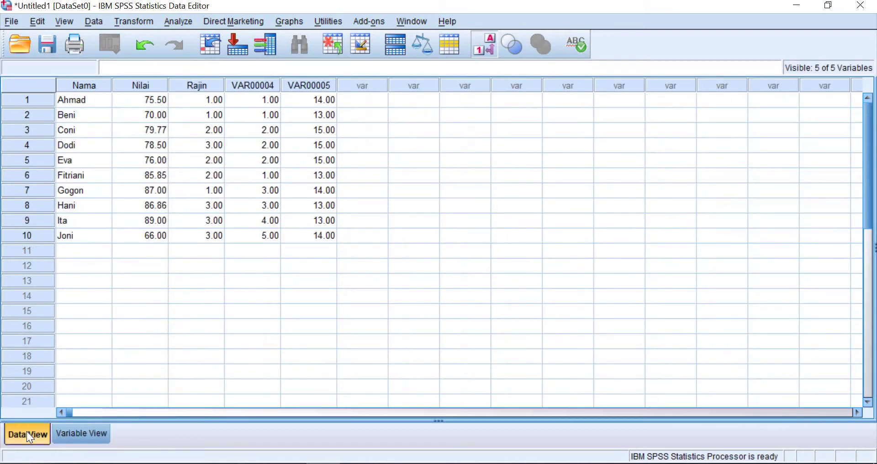
left_click(61, 432)
left_click(95, 127)
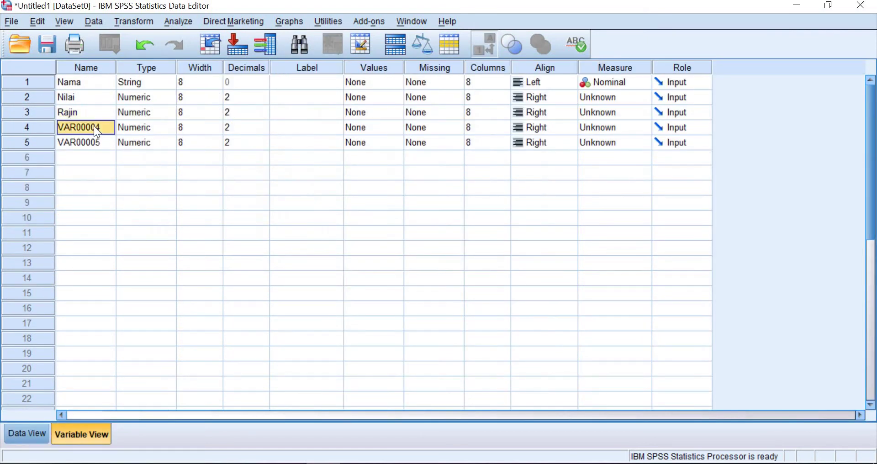
type("Kerja")
left_click(98, 145)
type("Usia")
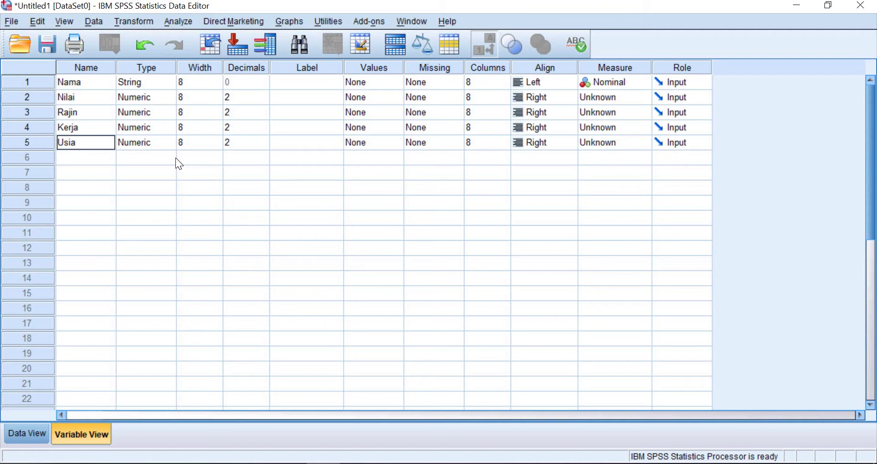
left_click(167, 89)
left_click(168, 83)
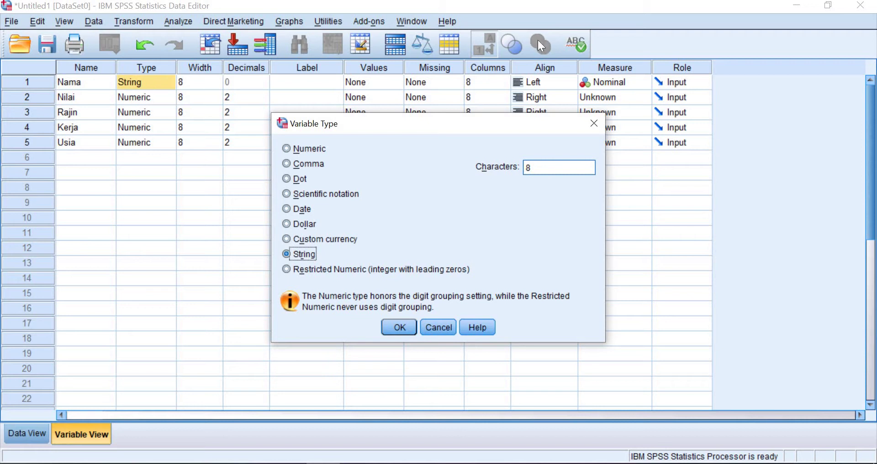
Step: Keep Nama's type as String with width 8, checking the names still display fully
left_click(602, 128)
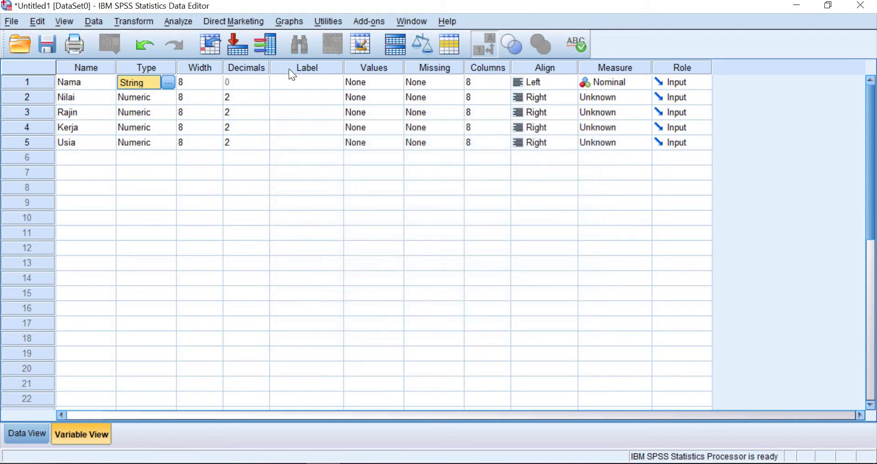
left_click(206, 82)
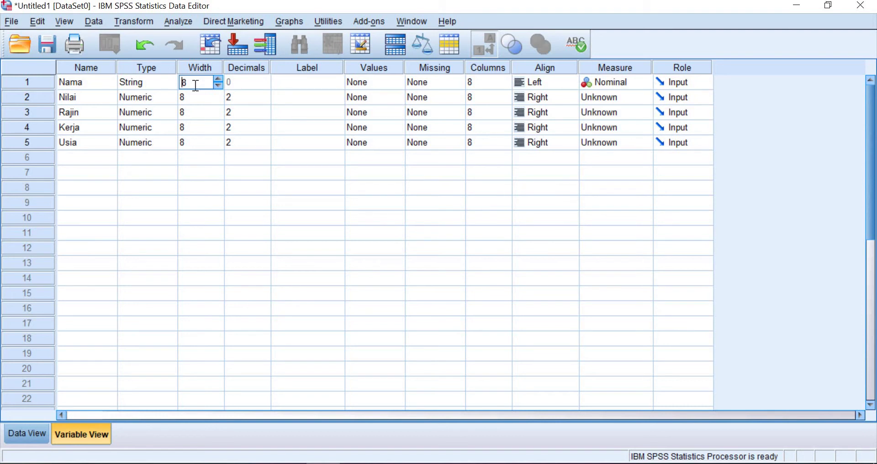
left_click(42, 435)
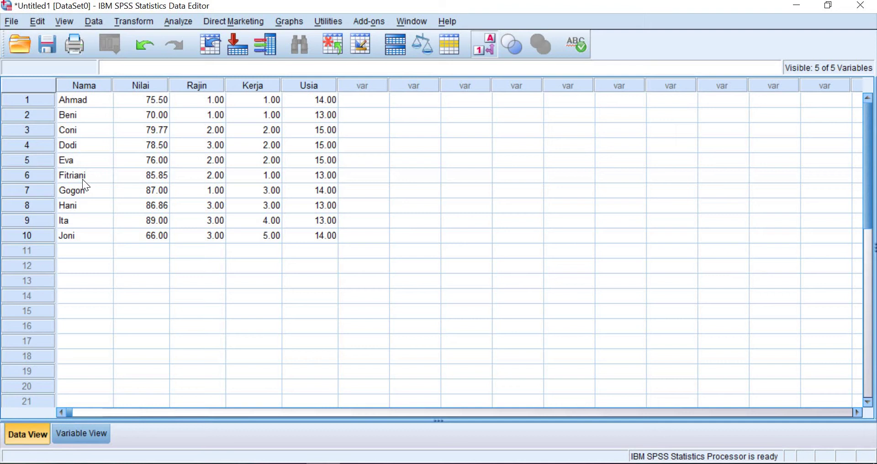
left_click(89, 437)
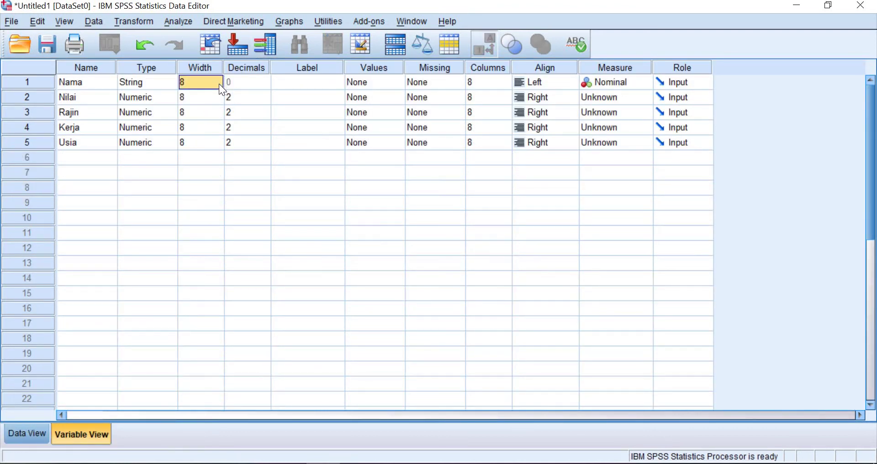
Step: Enter 'Nama Siswa' in the Label cell of Nama's row
left_click(304, 86)
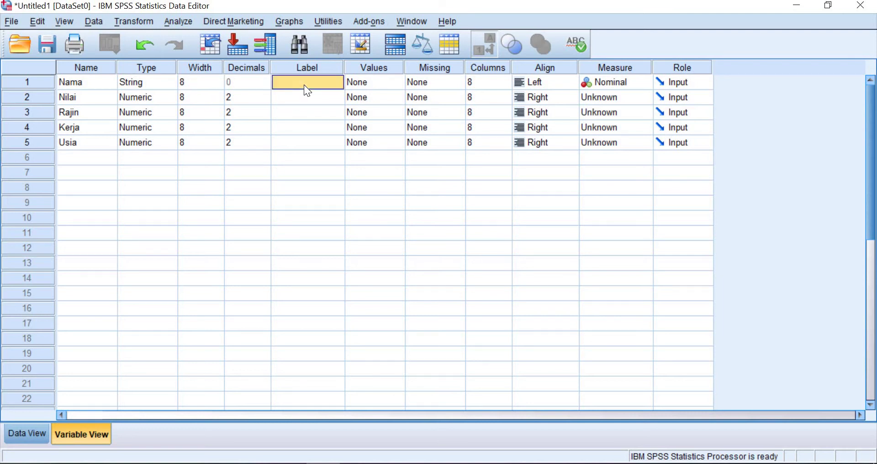
type("Nama S")
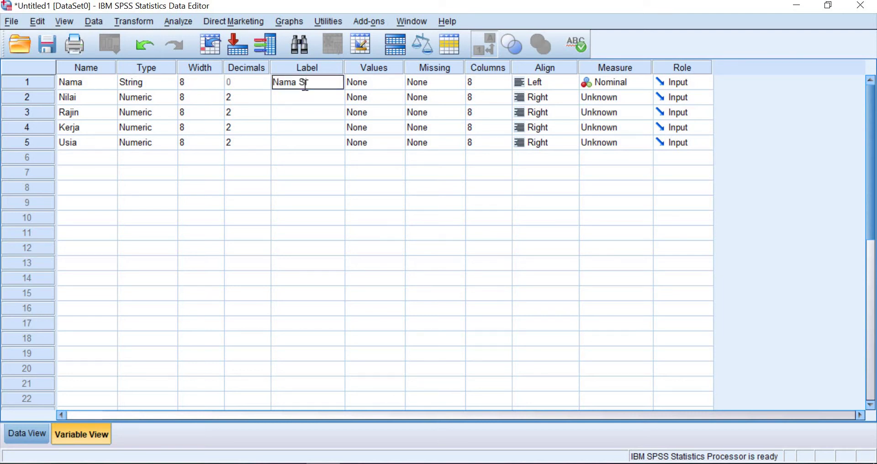
type("iswa")
Step: Set Nilai's width to 4
left_click(209, 97)
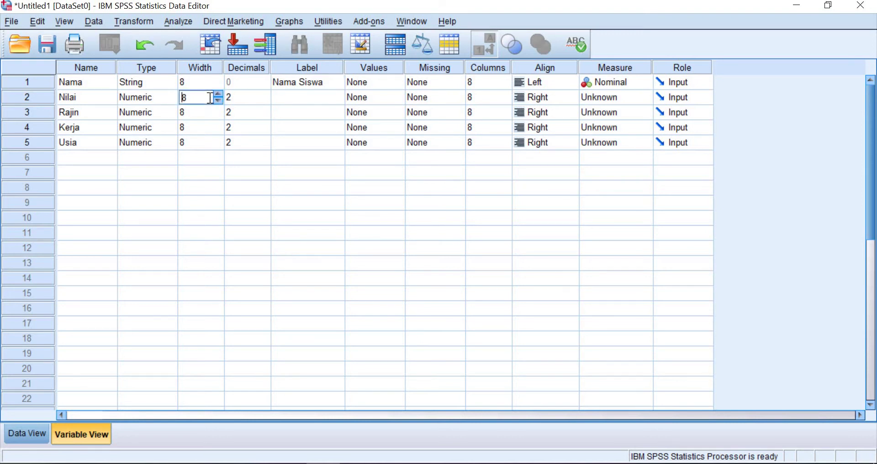
left_click(15, 439)
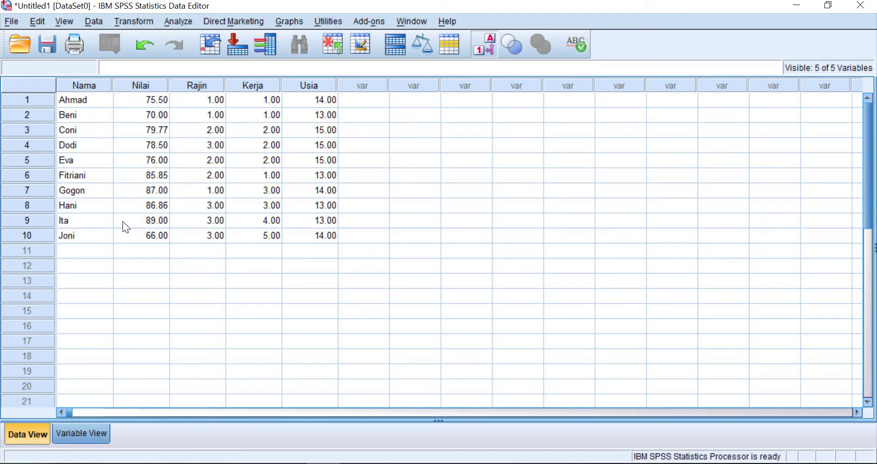
left_click(87, 436)
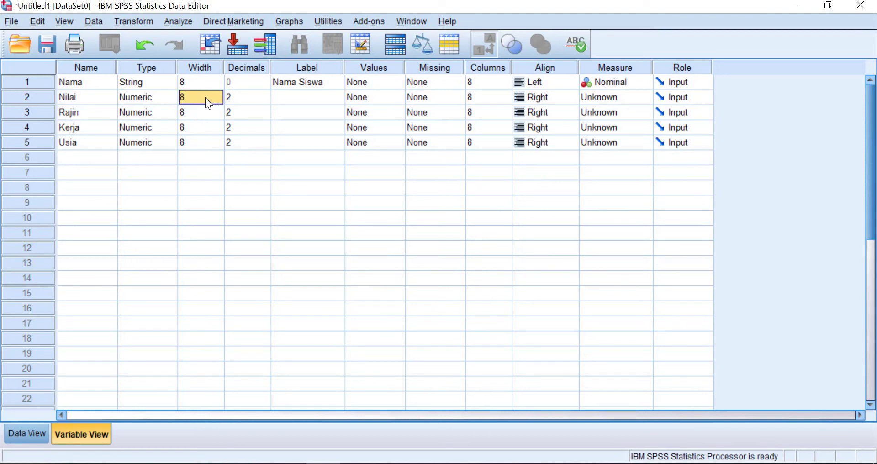
type("4")
left_click(236, 98)
Step: Label Nilai 'Nilai Rata-Rata' and set its measure to Scale
left_click(337, 96)
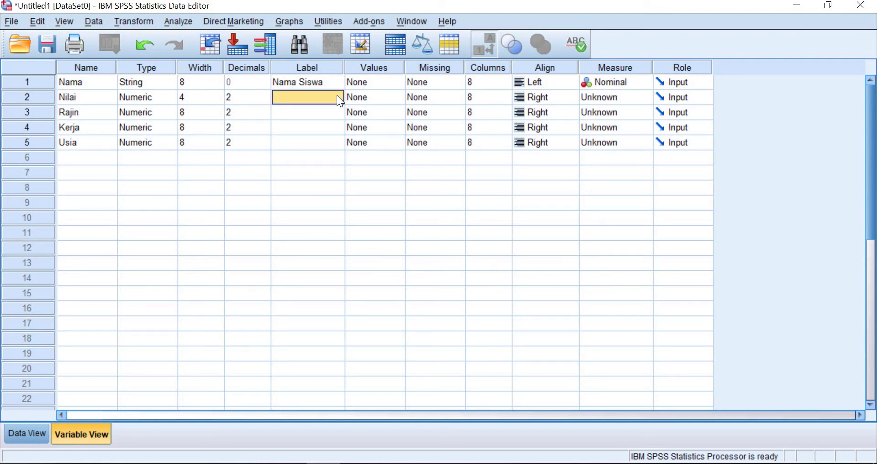
type("Nilai R")
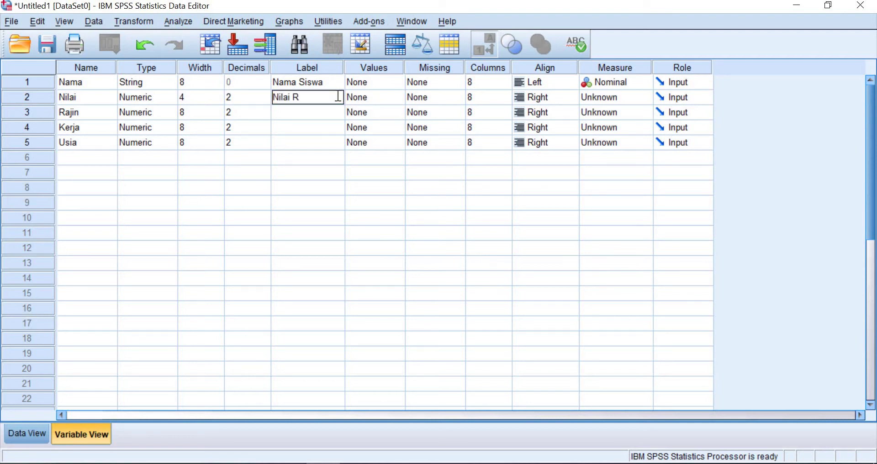
type("ata-Rata")
left_click(635, 99)
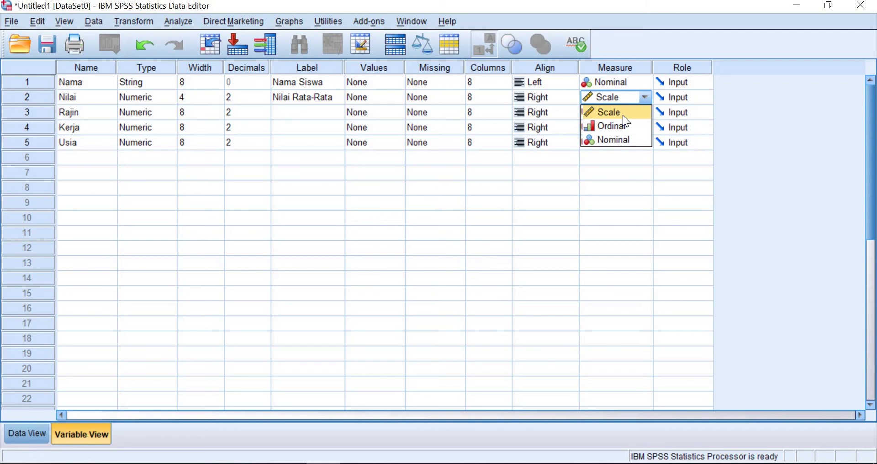
left_click(624, 116)
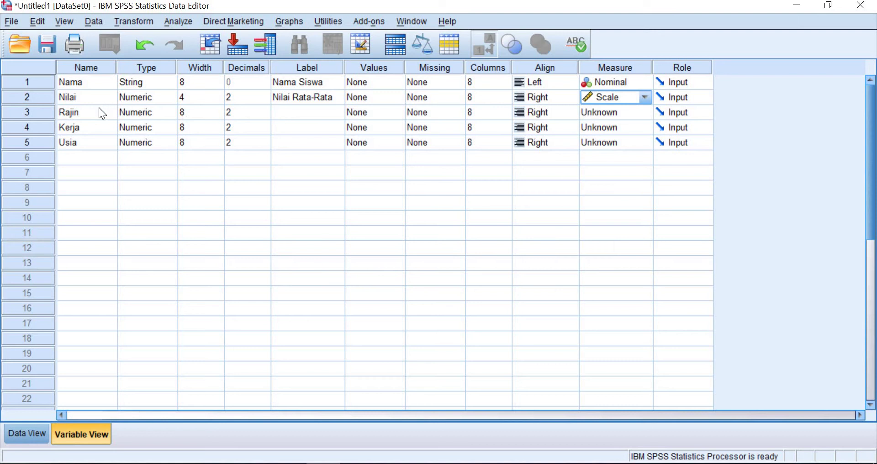
Step: Give Rajin width 2 and 0 decimal places
left_click(192, 114)
left_click(200, 114)
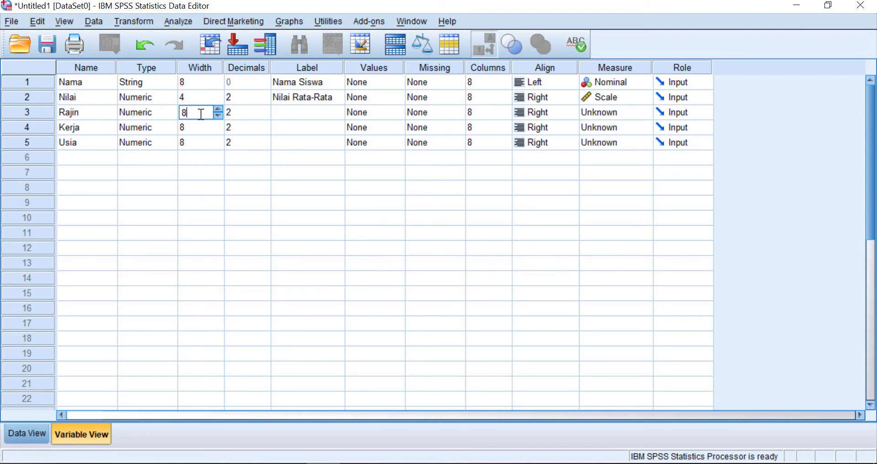
key("BackSpace")
type("2")
left_click(232, 114)
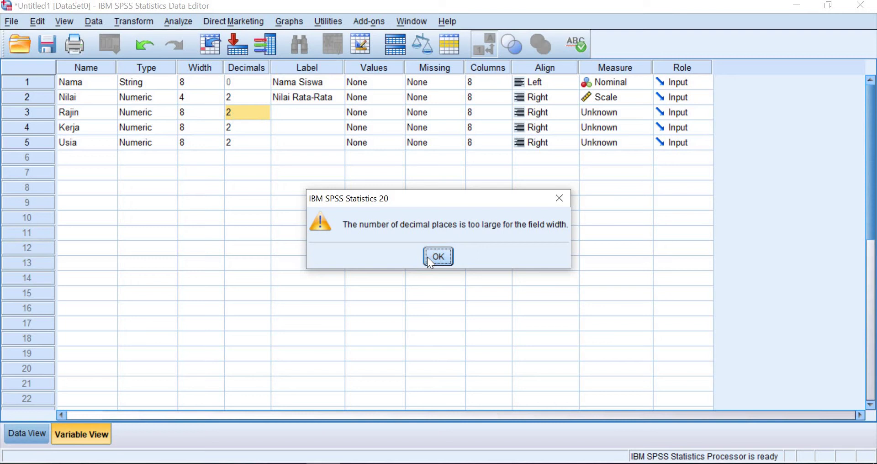
left_click(428, 257)
left_click(248, 114)
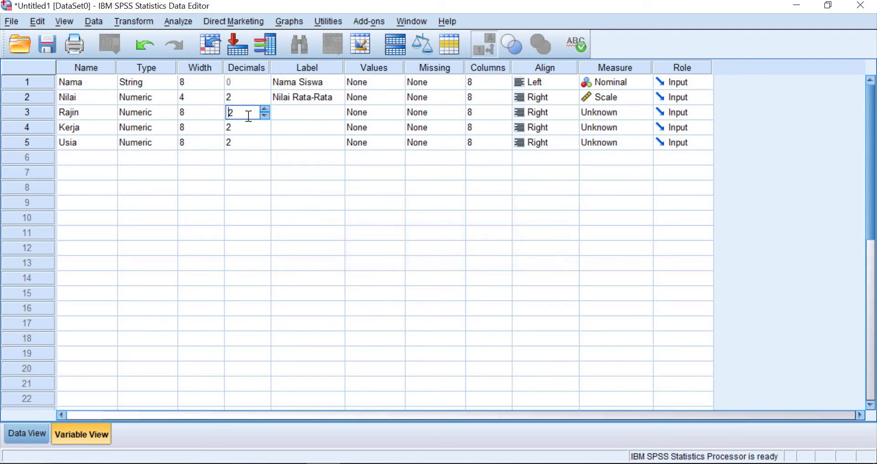
key("Delete")
type("0")
left_click(213, 116)
key("BackSpace")
type("2")
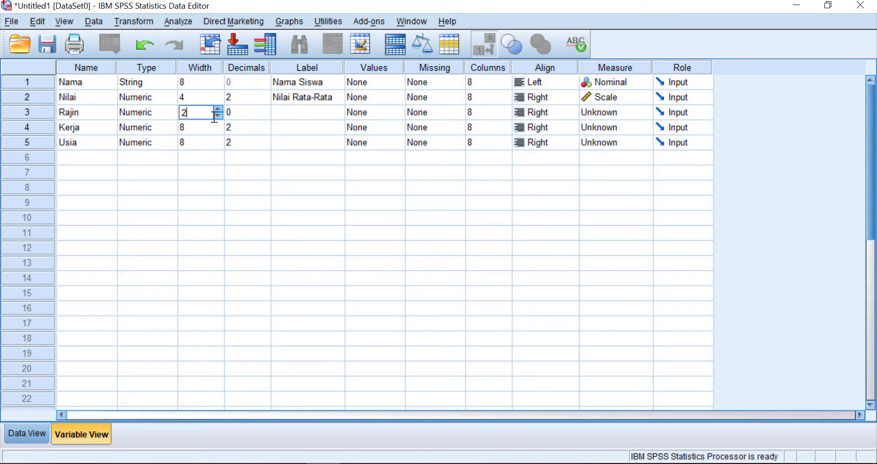
Step: Label Rajin 'Kerajinan ke Perpus'
left_click(283, 113)
type("Ke")
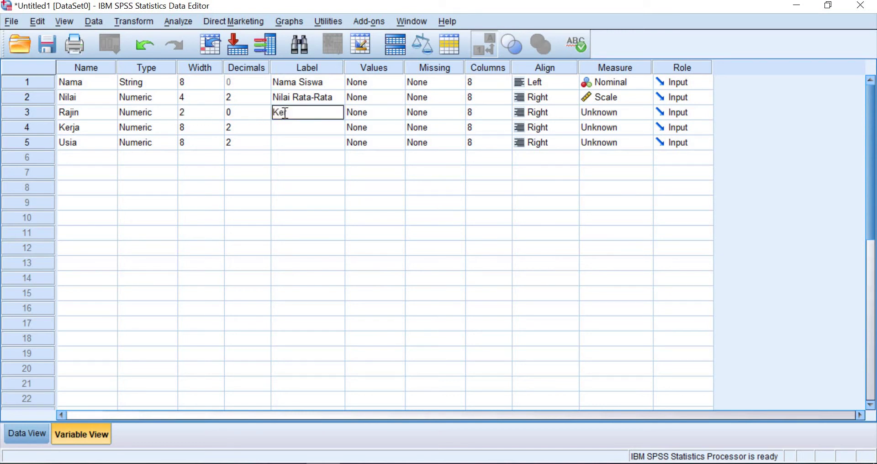
type("rajinan ke Perpus")
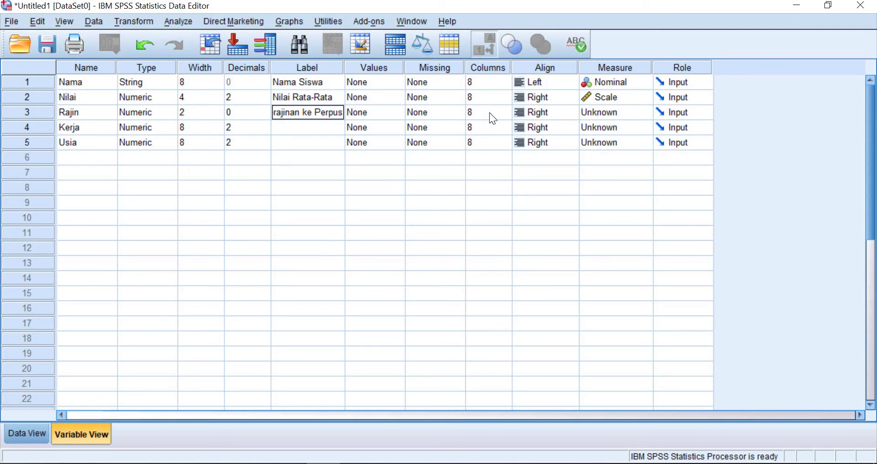
left_click(362, 118)
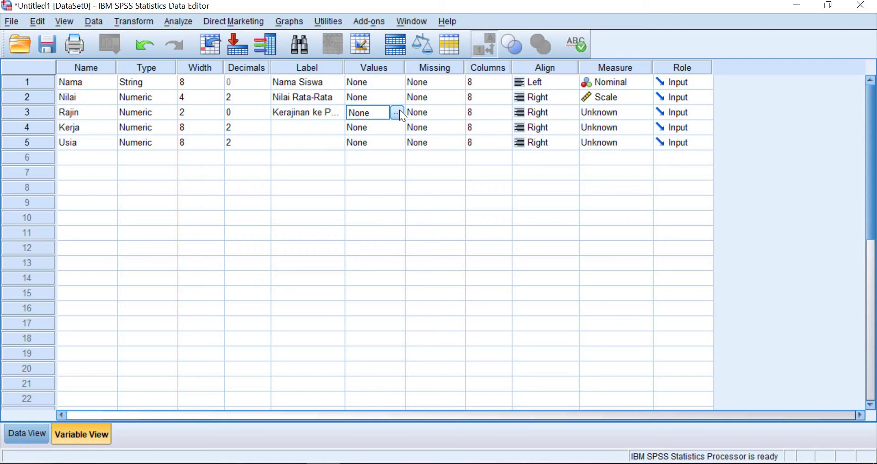
left_click(251, 462)
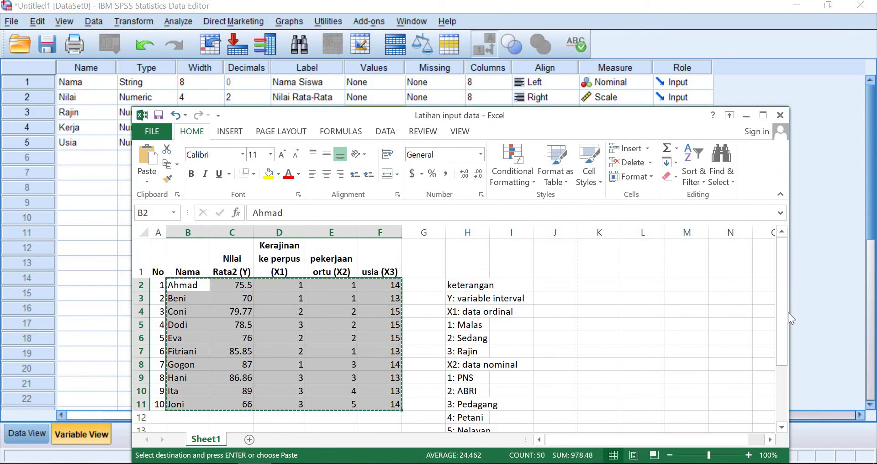
left_click_drag(787, 314, 785, 331)
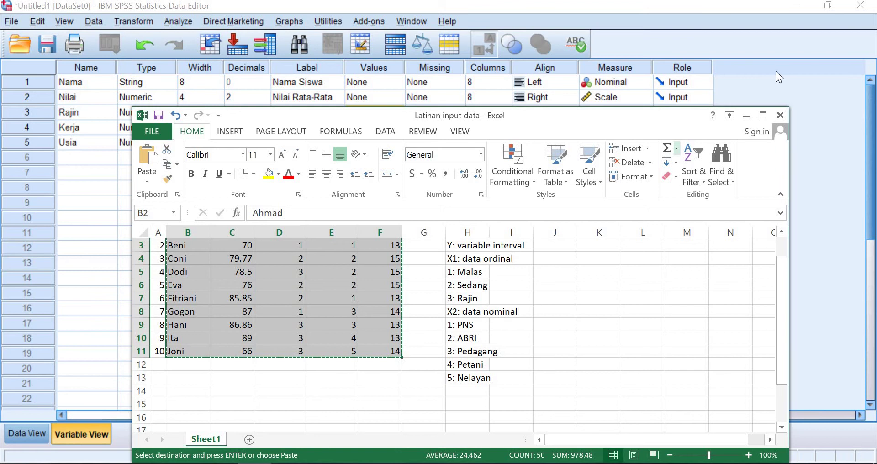
left_click(746, 118)
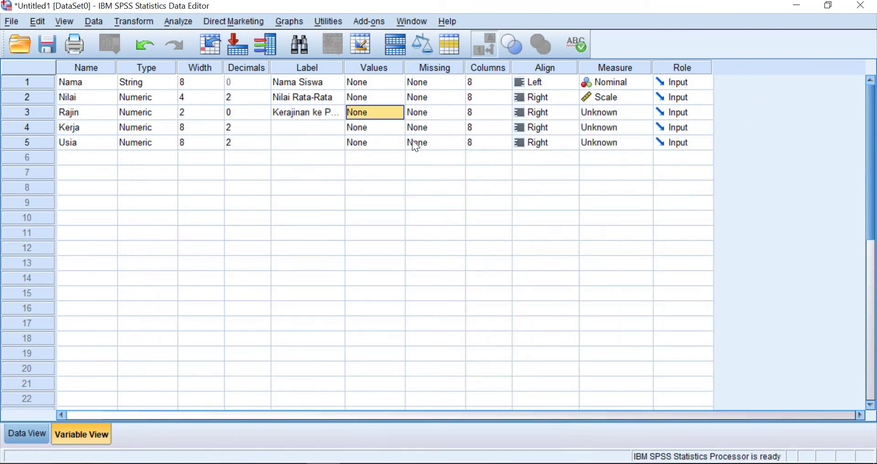
Step: Add Rajin's value labels 1 = Malas and 2 = Sedang
left_click(384, 111)
left_click(397, 112)
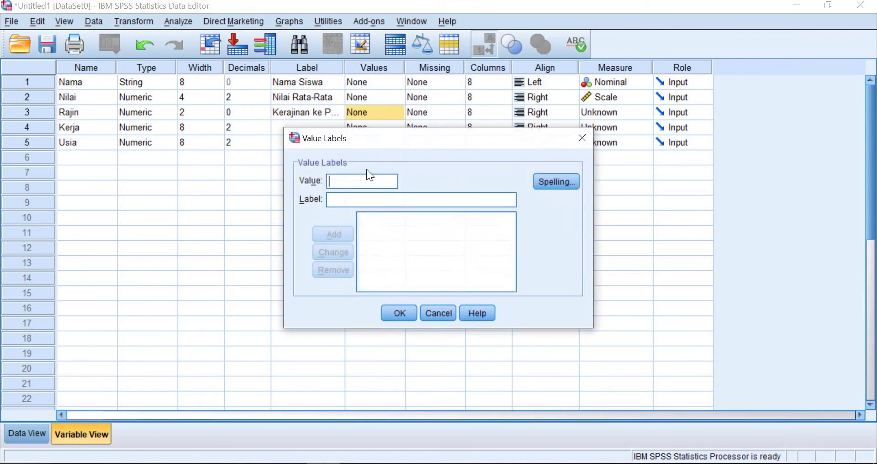
type("1")
key("Tab")
type("Ma")
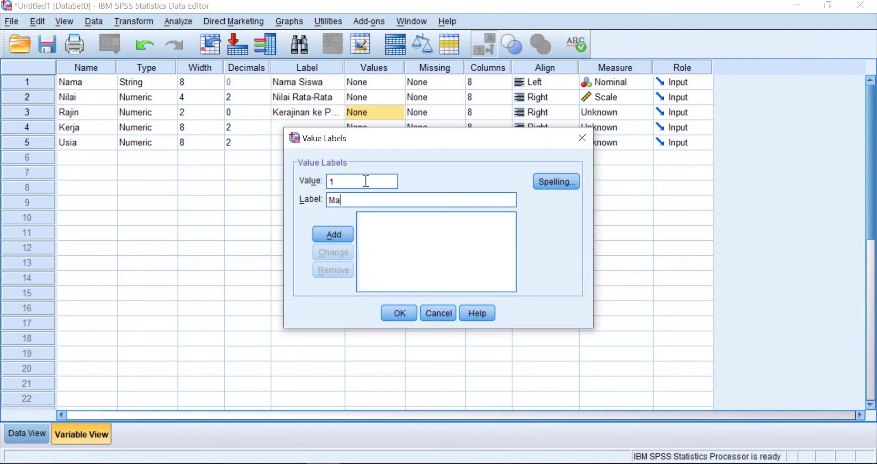
type("las")
left_click(335, 234)
type("2")
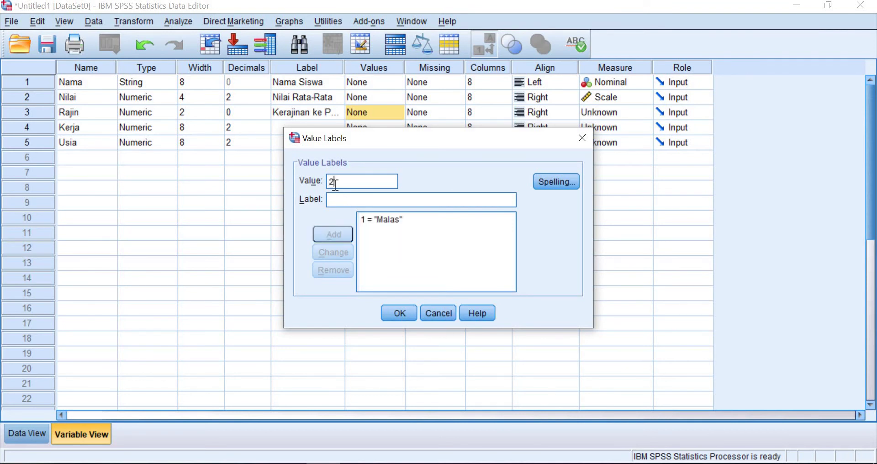
key("Tab")
type("Se")
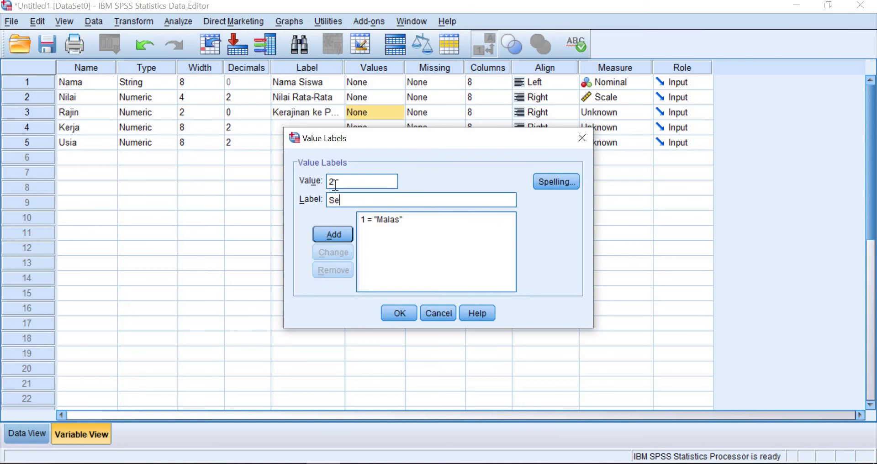
type("dang")
left_click(339, 230)
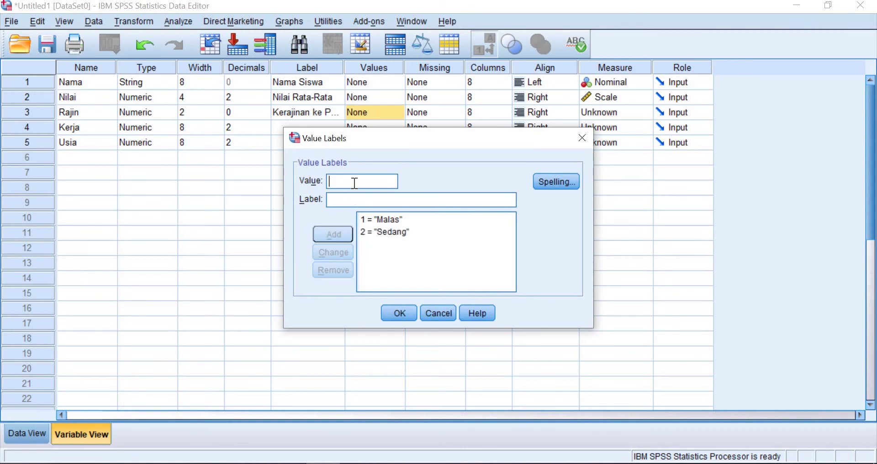
Step: Add value label 3 = Rajin, confirm the labels, and set Rajin's measure to Ordinal
type("3")
key("Tab")
type("Rajin")
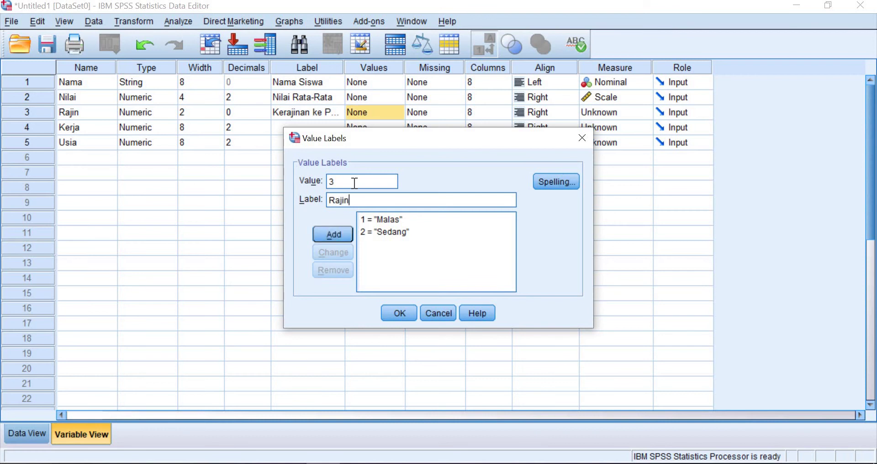
left_click(331, 234)
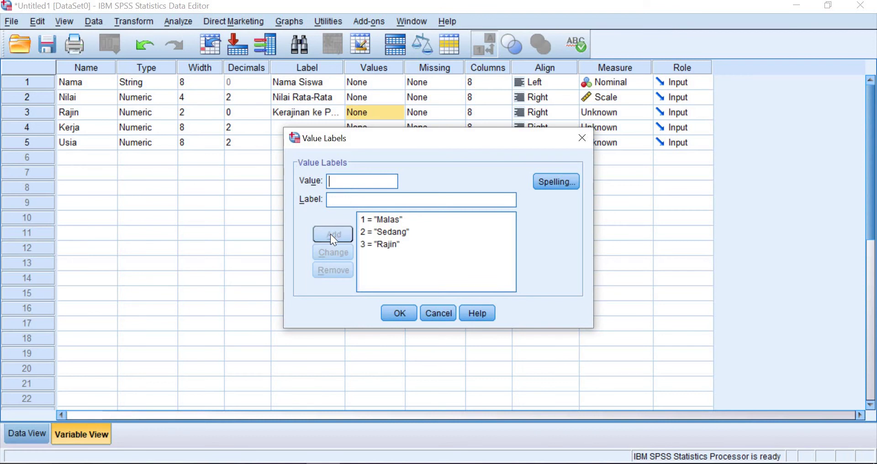
left_click(407, 311)
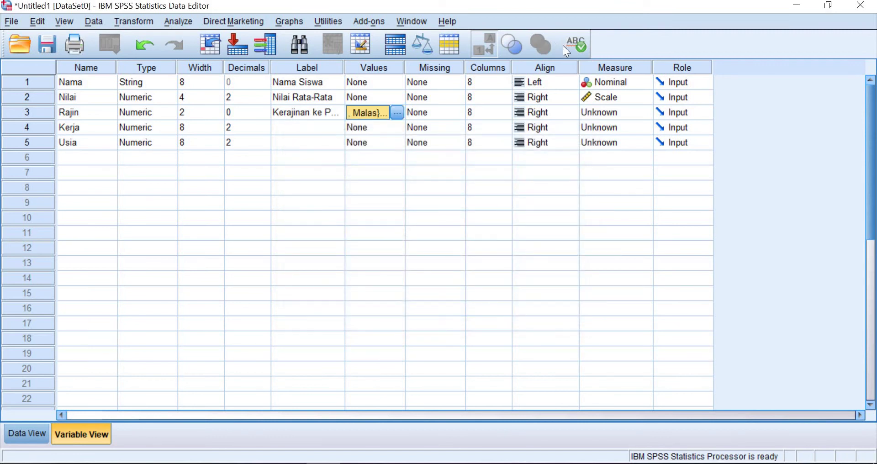
left_click(622, 114)
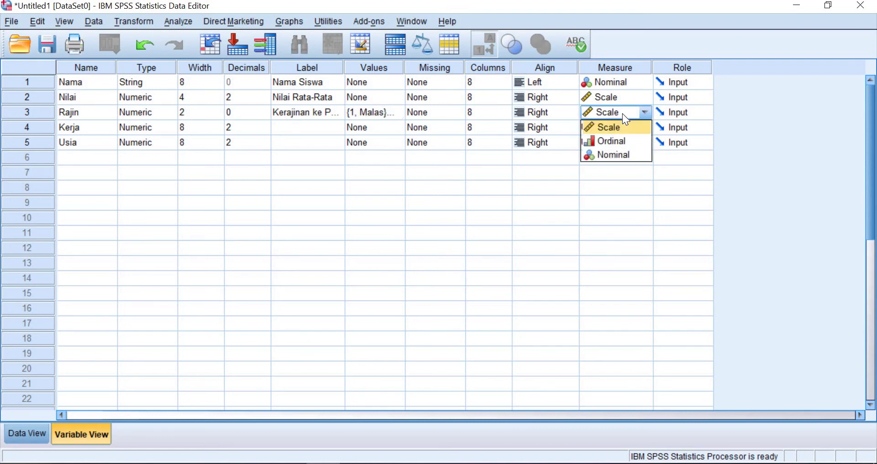
left_click(621, 142)
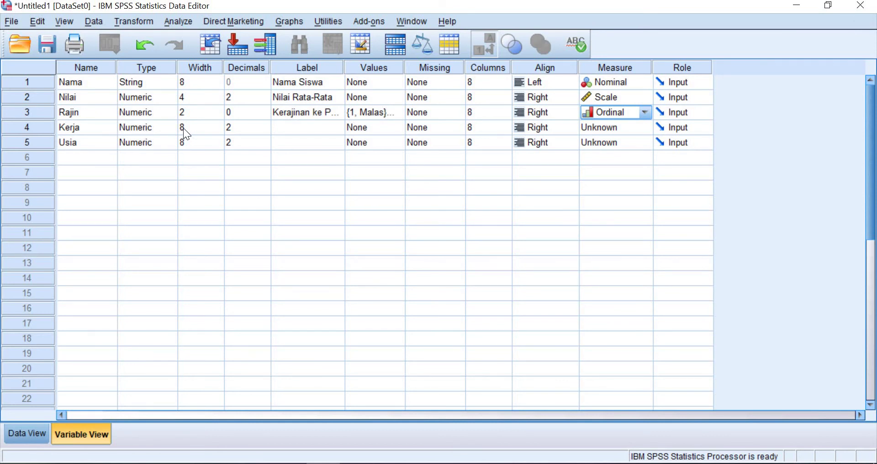
Step: Give Kerja 0 decimals, width 2 and label 'Pekerjaan Ortu', then open its value labels
left_click(232, 130)
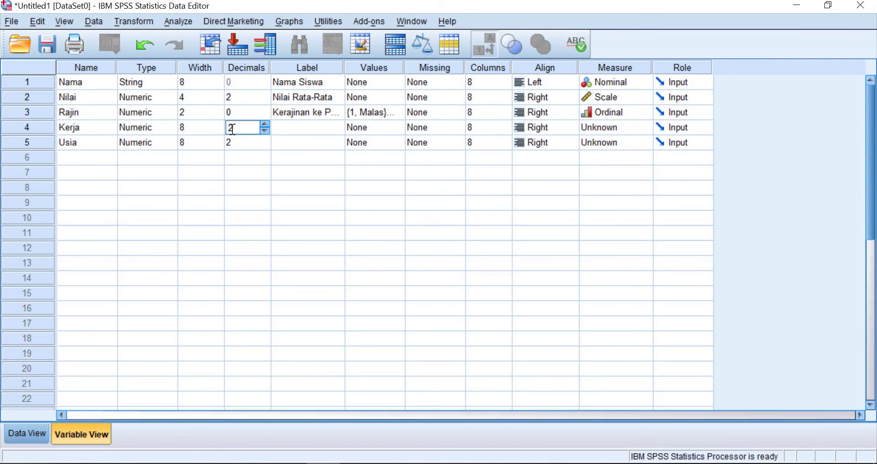
type("0")
left_click(208, 127)
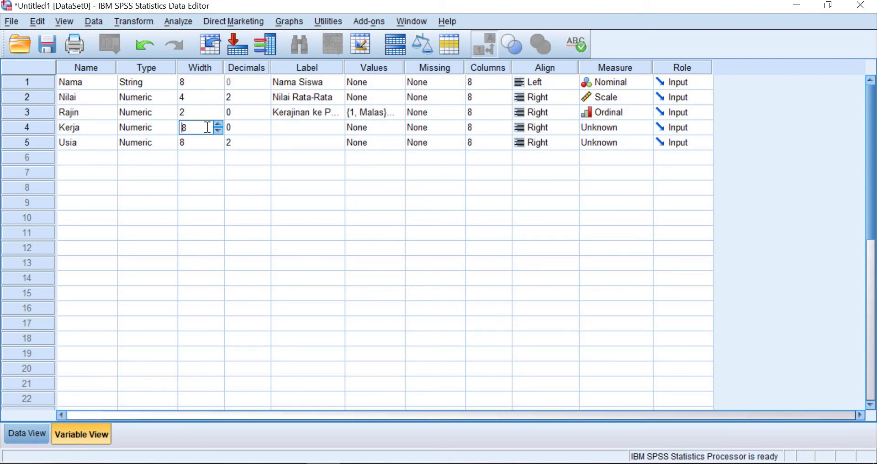
key("BackSpace")
type("2")
left_click(301, 136)
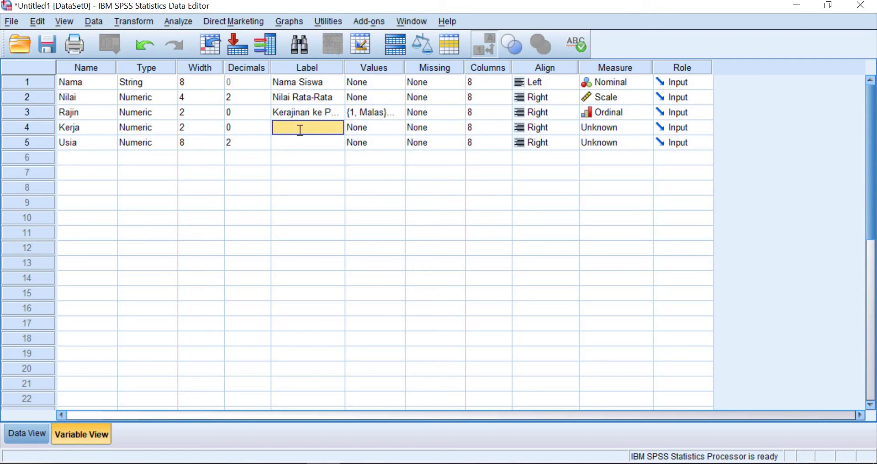
type("Pekerjaan Ortu")
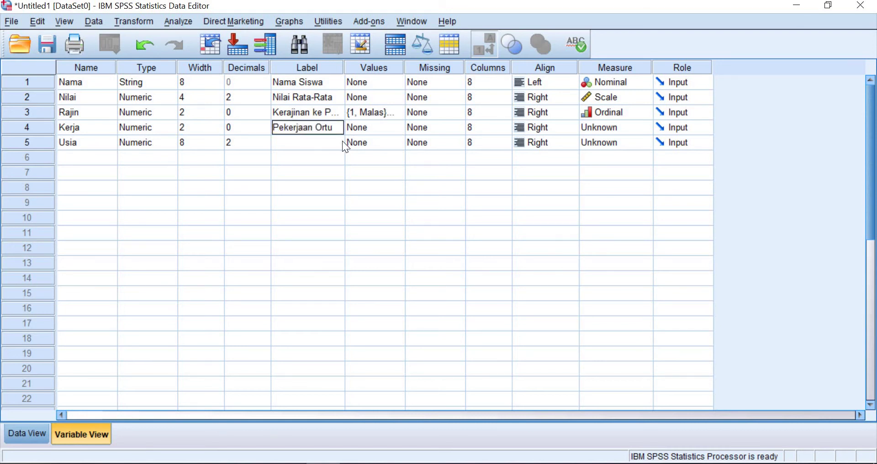
left_click(396, 125)
left_click(395, 125)
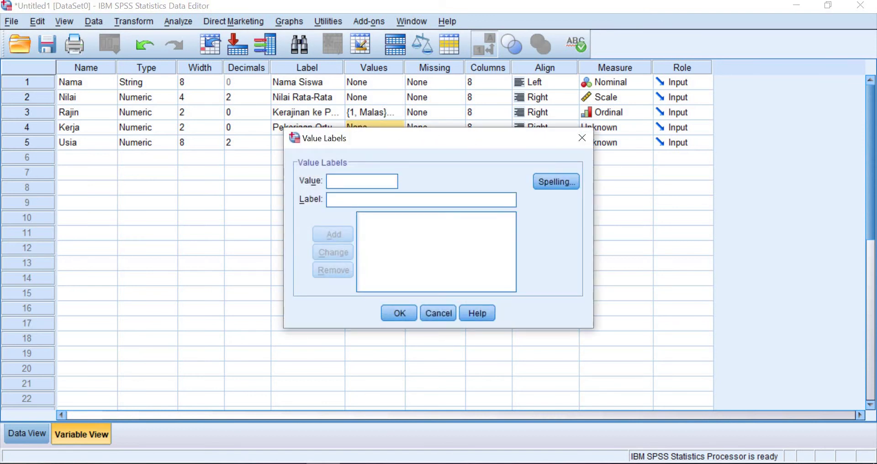
Step: Check the job coding in Excel, then add the Kerja value label 1 = PNS
mouse_move(255, 463)
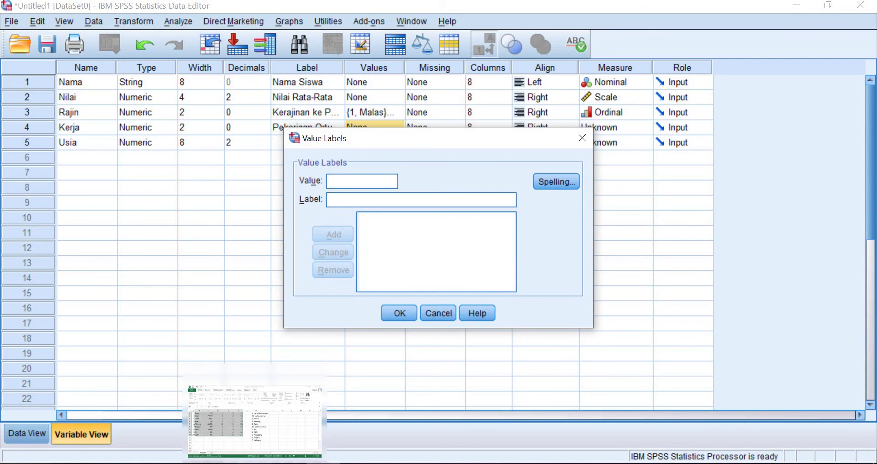
left_click(255, 420)
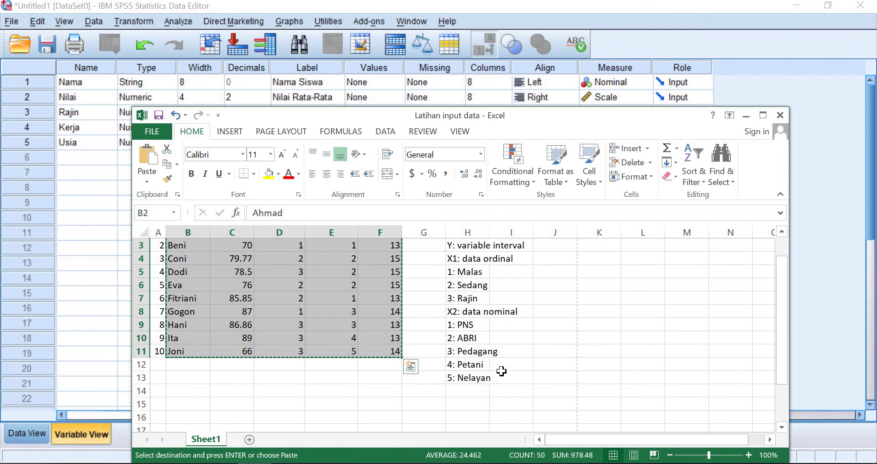
left_click(746, 117)
left_click(398, 127)
type("1")
left_click(359, 200)
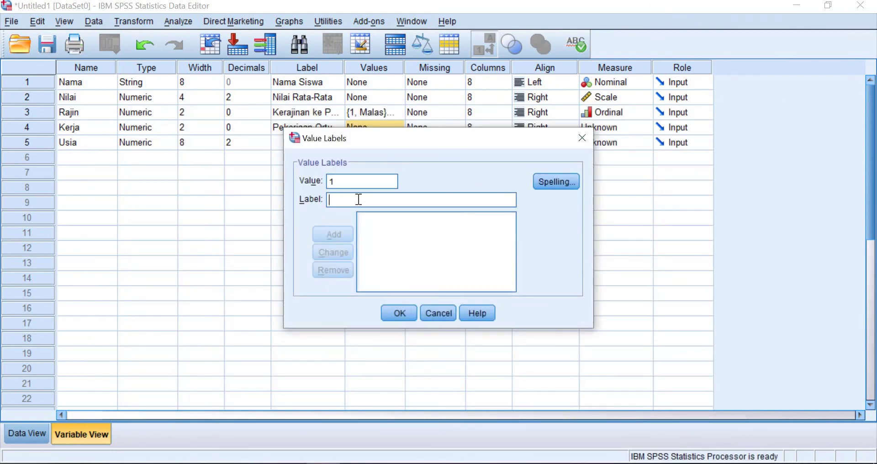
type("PNS")
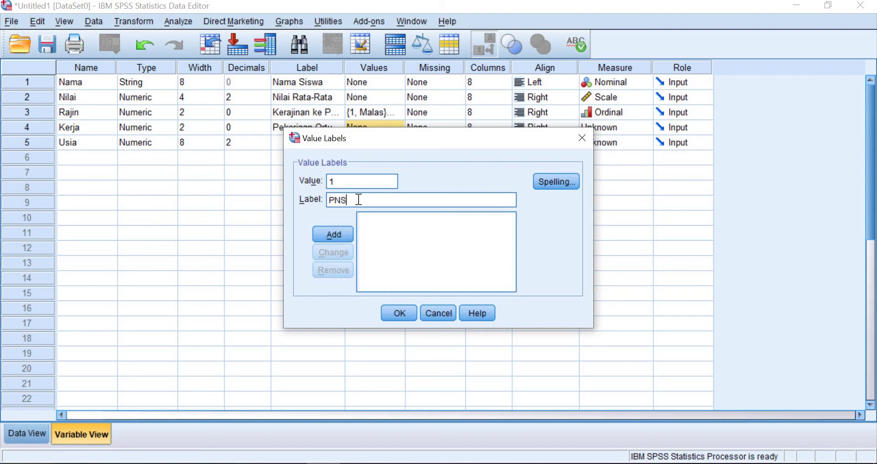
left_click(339, 229)
Step: Add Kerja value labels 2 = ABRI and 3 = Pedagang
left_click(352, 181)
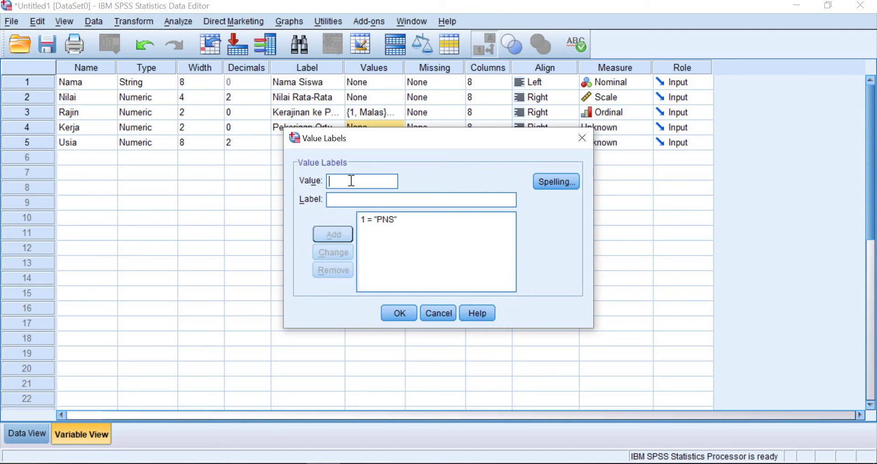
type("2")
key("Tab")
type("ABRI")
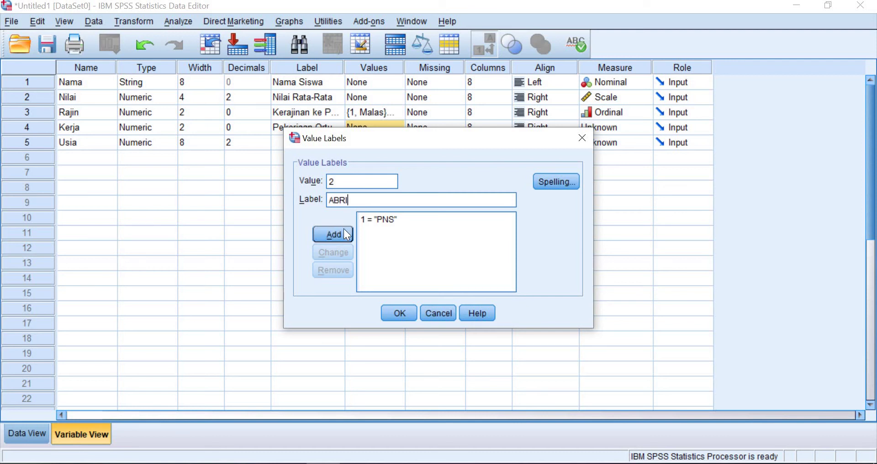
left_click(344, 229)
left_click(345, 185)
type("3")
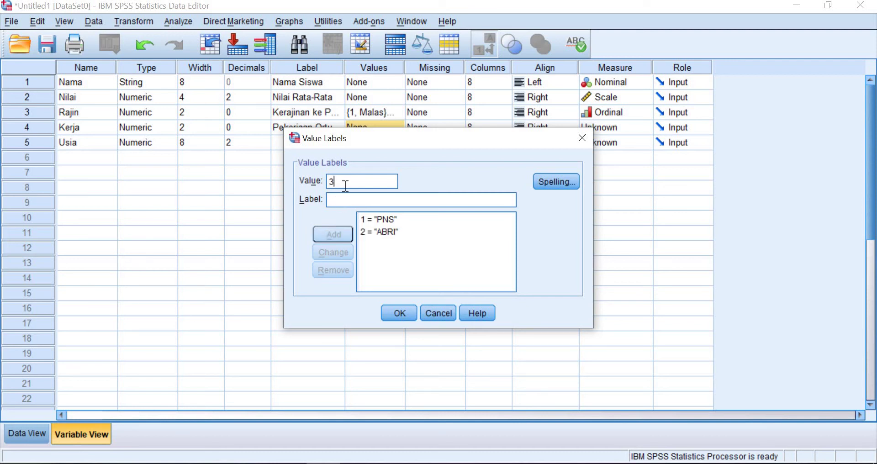
key("Tab")
type("Pedag")
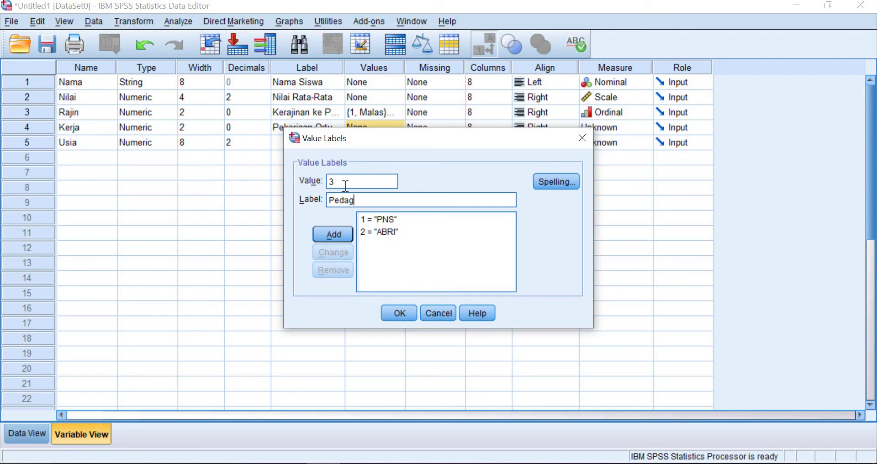
type("ang")
left_click(344, 234)
Step: Add Kerja value labels 4 = Petani and 5 = Nelayan, rechecking the Excel coding
left_click(355, 180)
type("4")
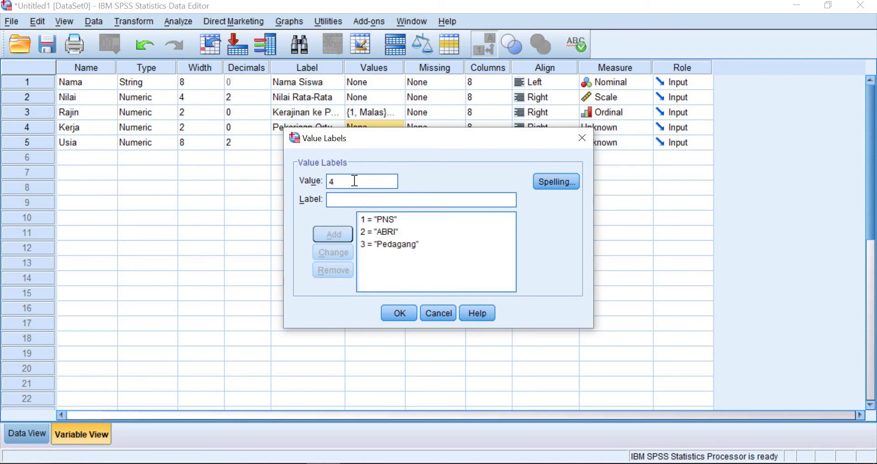
left_click(255, 463)
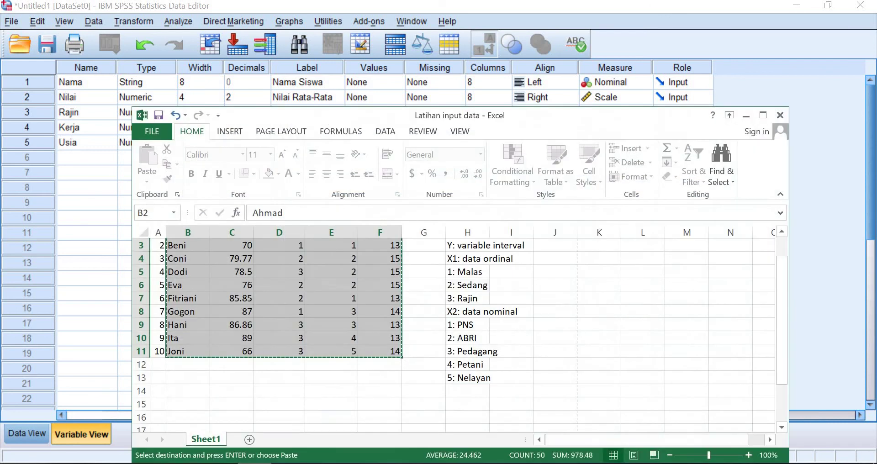
left_click(254, 463)
key("Tab")
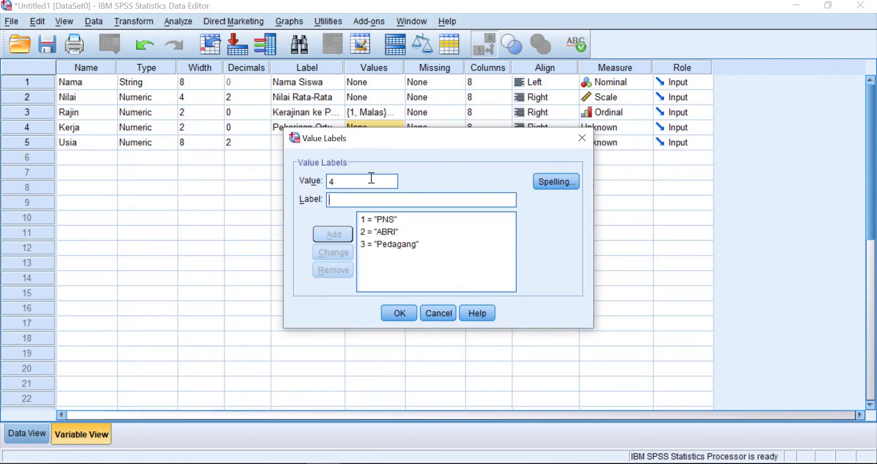
type("Petani")
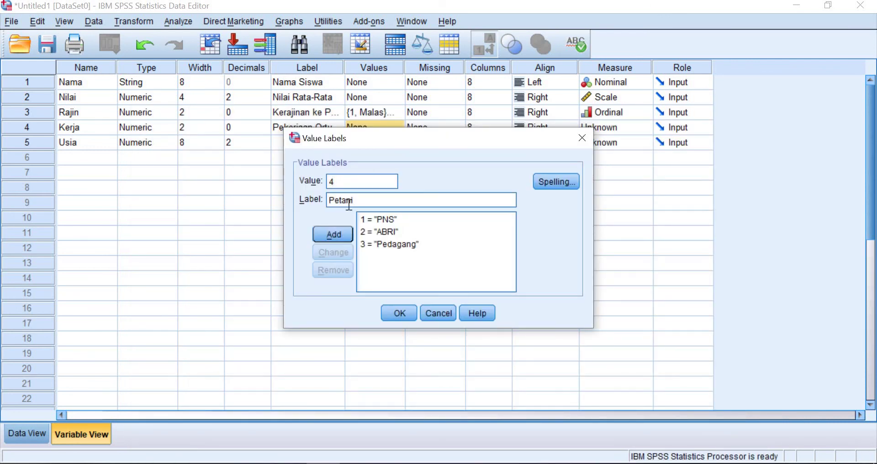
left_click(343, 232)
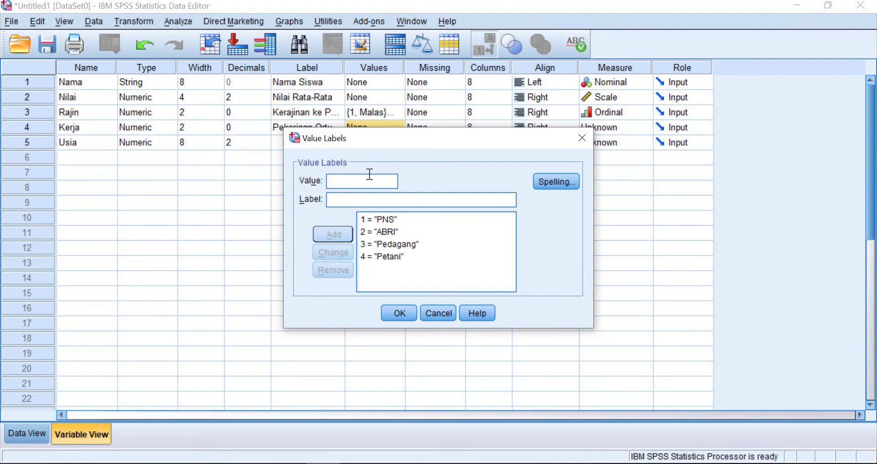
type("5")
key("Tab")
type("Nelayan")
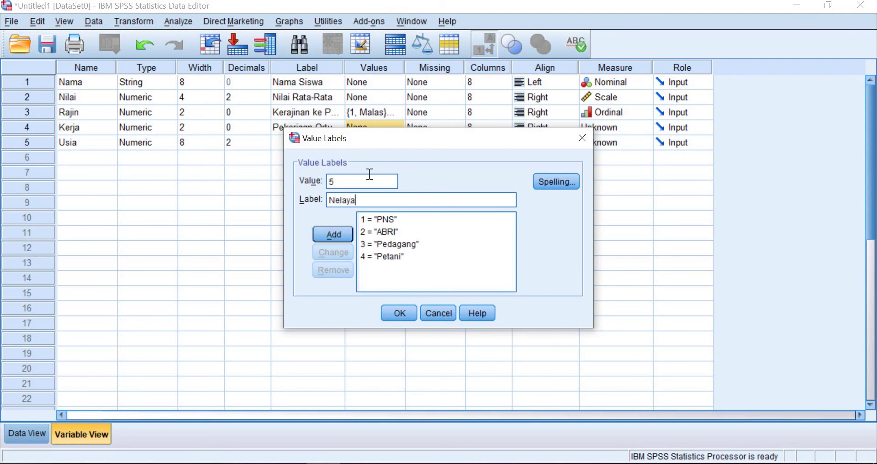
left_click(324, 241)
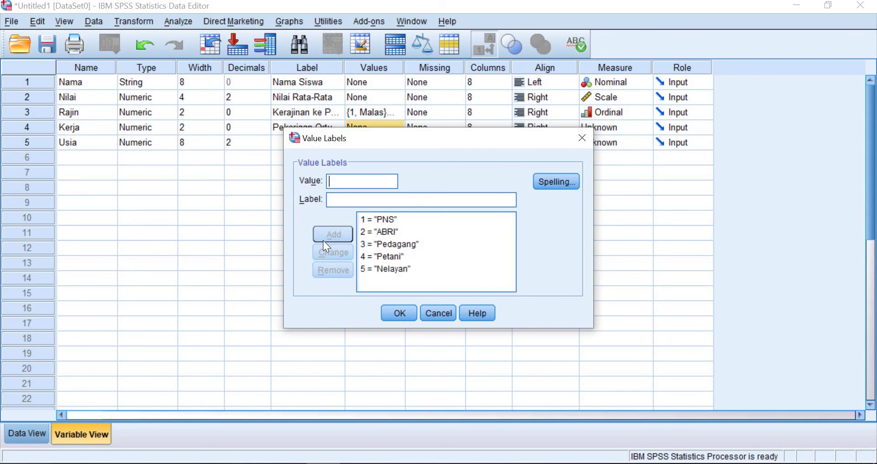
Step: Confirm Kerja's value labels and set its measure to Nominal
left_click(405, 312)
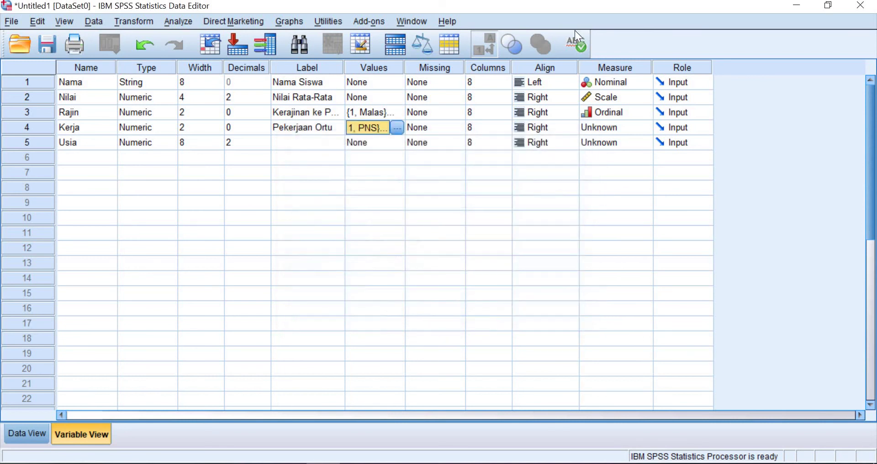
left_click(609, 131)
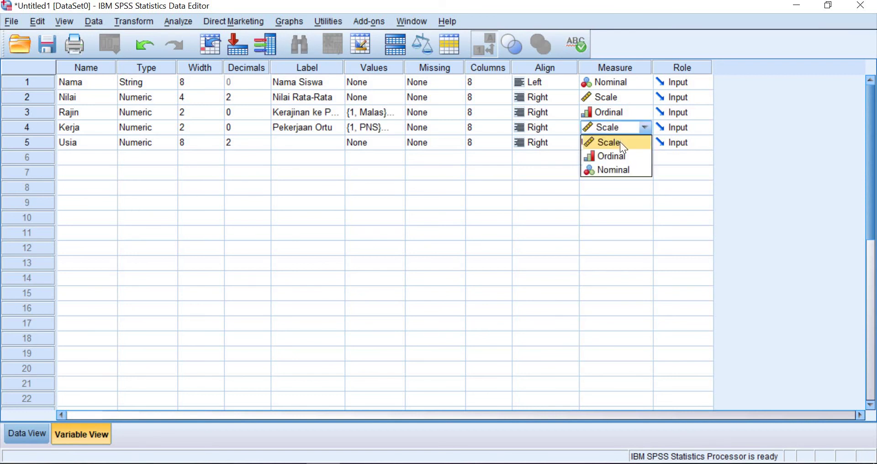
left_click(620, 170)
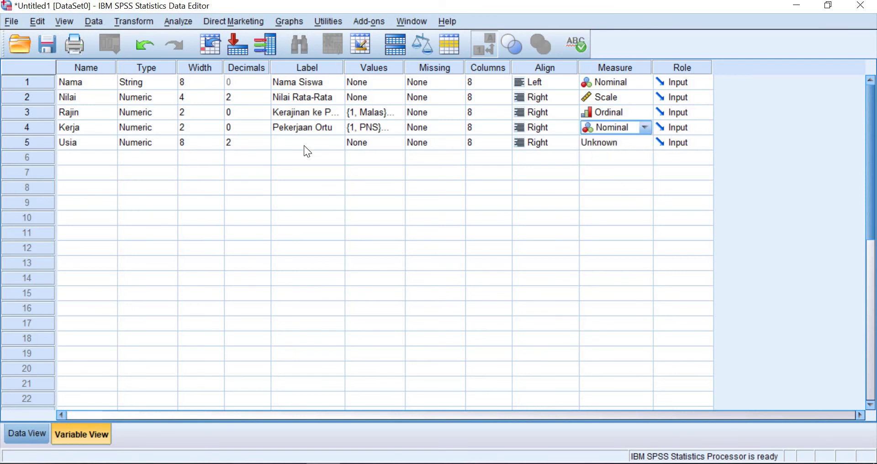
Step: Give Usia 0 decimals, width 3, label 'Usia Siswa' and a Scale measure
left_click(184, 144)
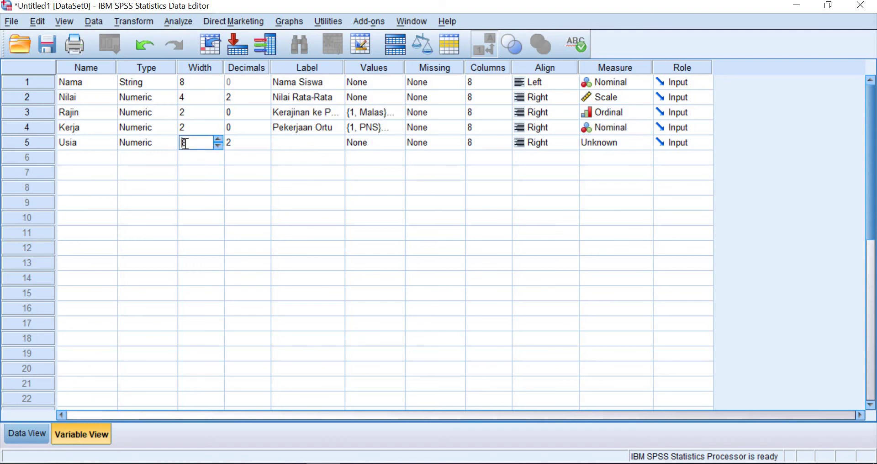
left_click(230, 143)
key("BackSpace")
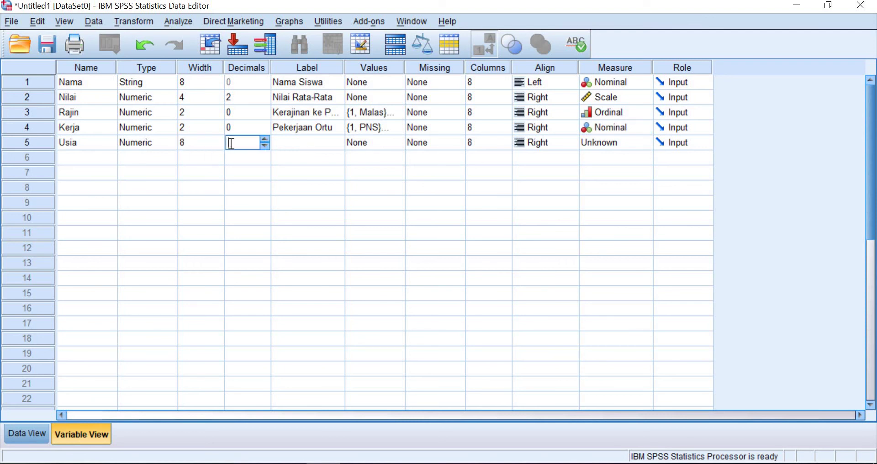
type("0")
left_click(206, 145)
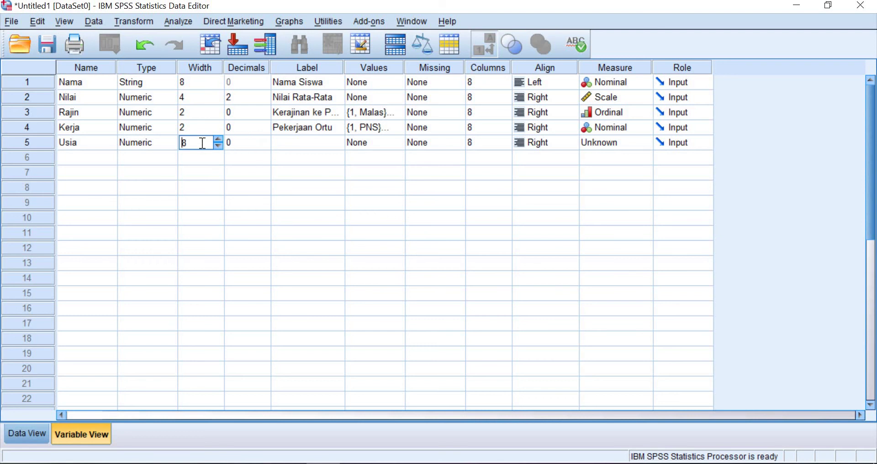
key("BackSpace")
type("3")
left_click(288, 146)
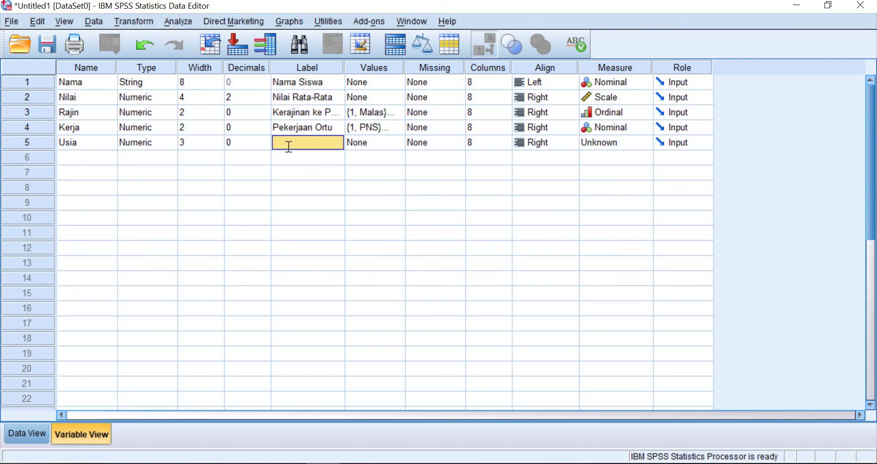
type("Usia Siswa")
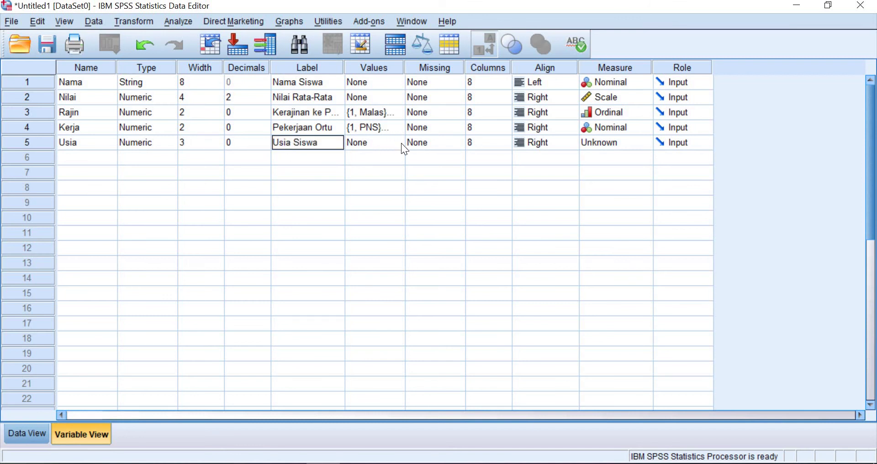
left_click(607, 147)
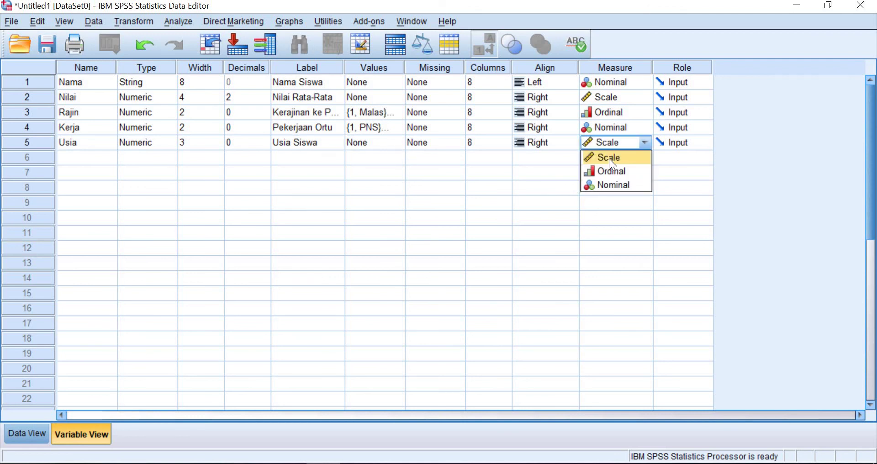
left_click(610, 160)
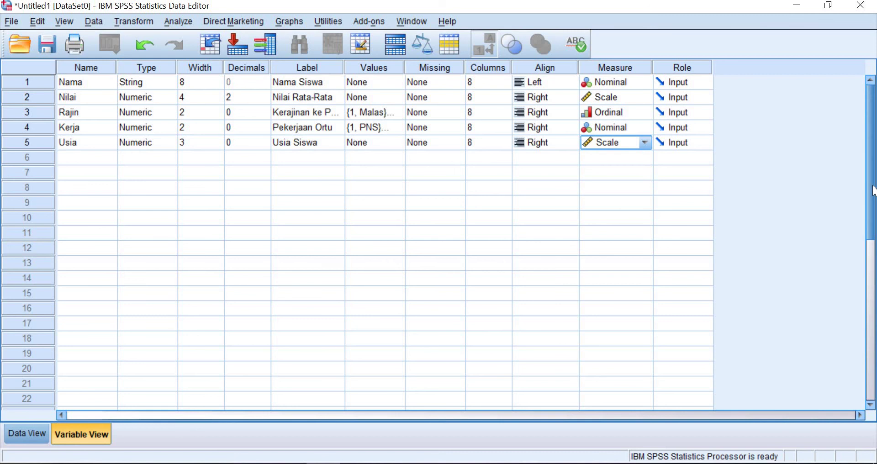
left_click_drag(873, 185, 873, 152)
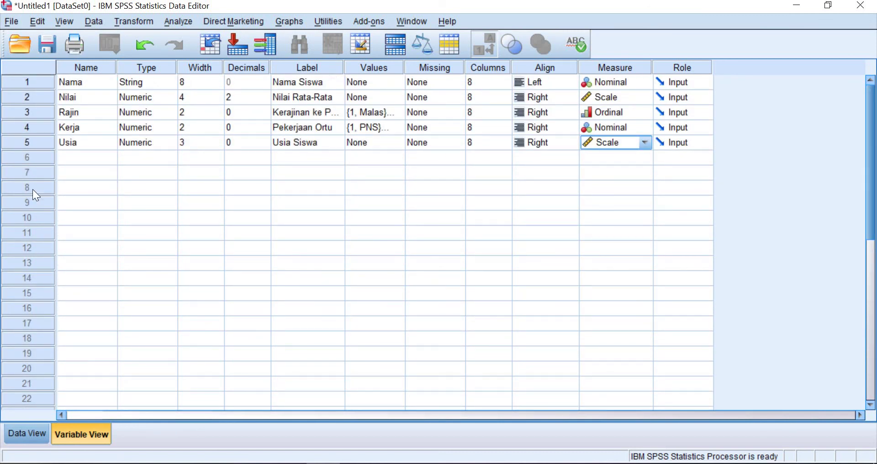
Step: Show the ten cases in Data View, toggling Value Labels off and back on
left_click(14, 436)
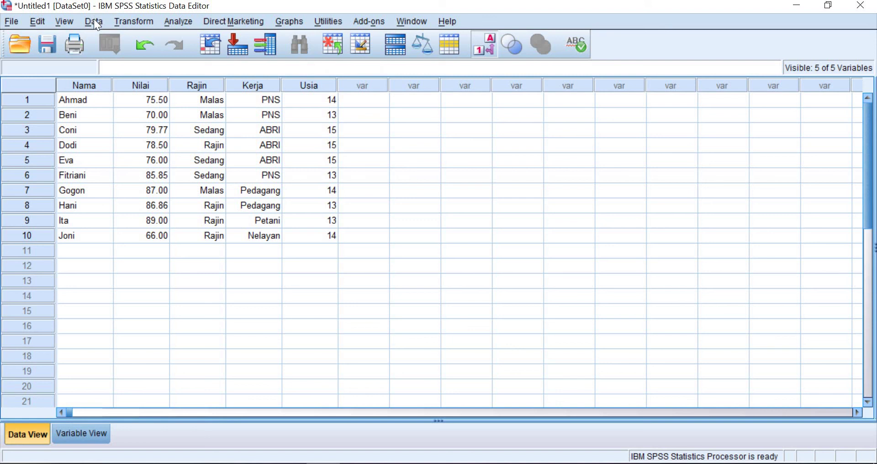
left_click(63, 22)
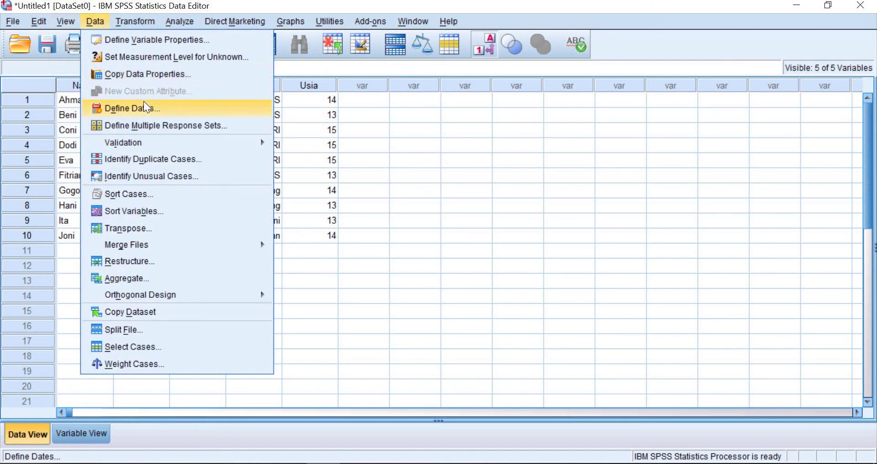
mouse_move(64, 18)
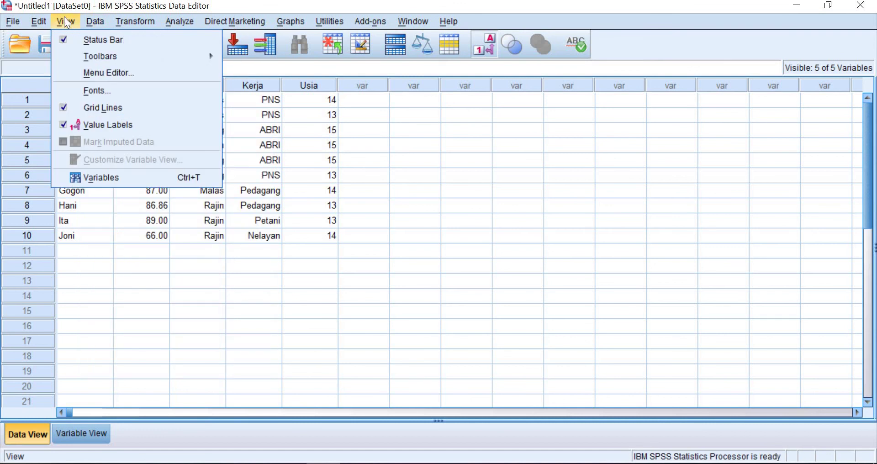
left_click(93, 130)
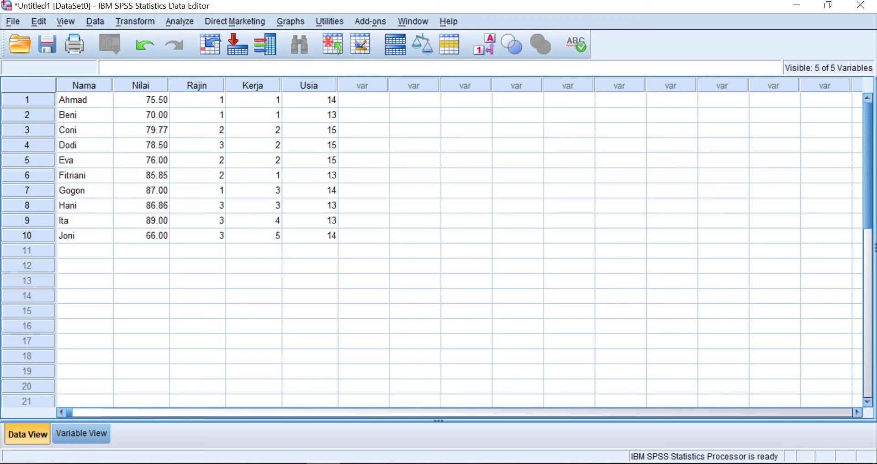
left_click(66, 22)
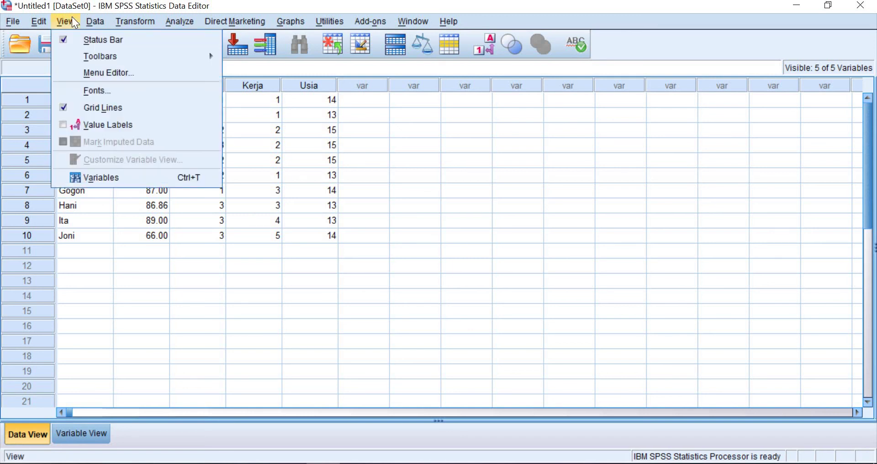
left_click(97, 130)
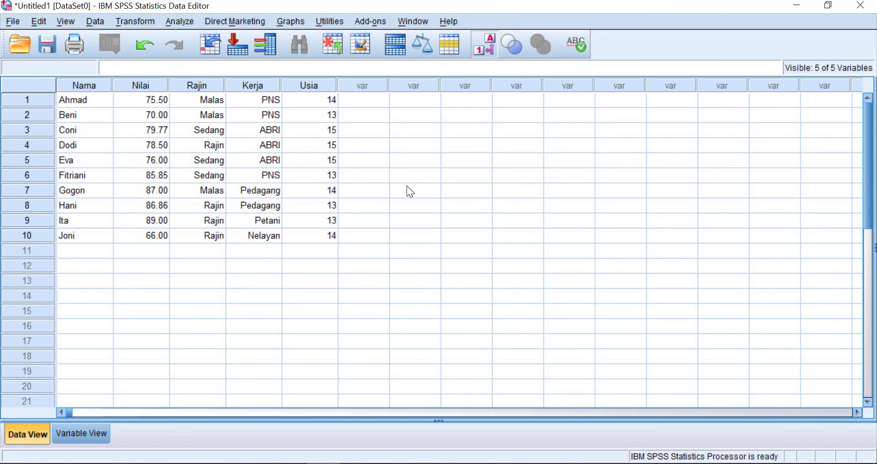
Step: Save the dataset as 'Data percobaan' in the Documents folder
key("ctrl+s")
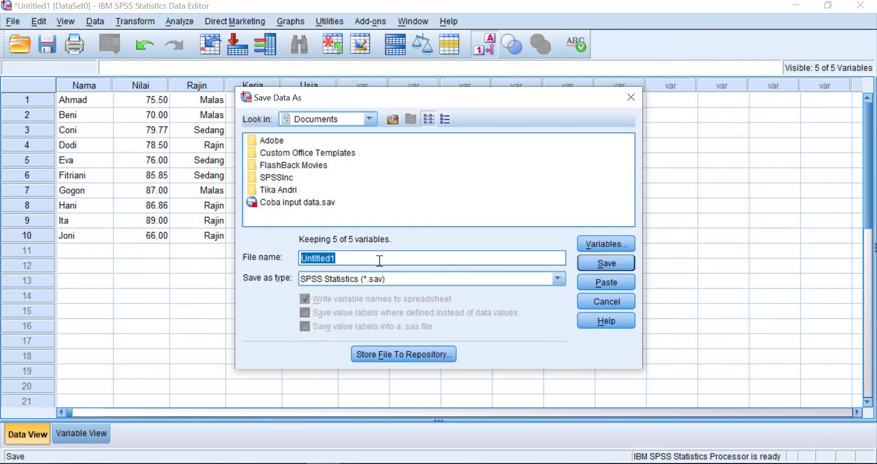
type("D")
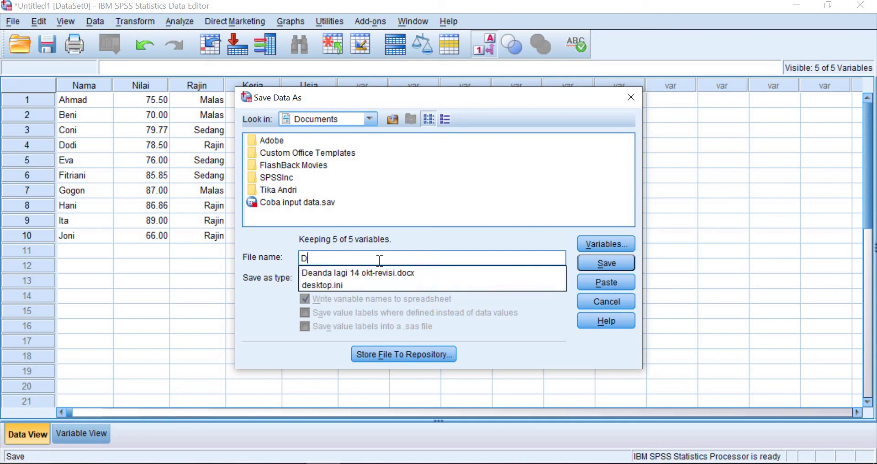
type("ata percobaan")
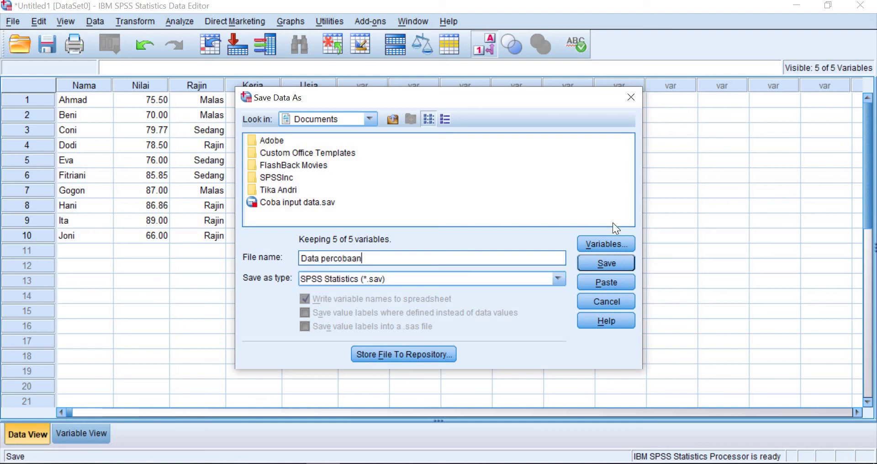
left_click(613, 268)
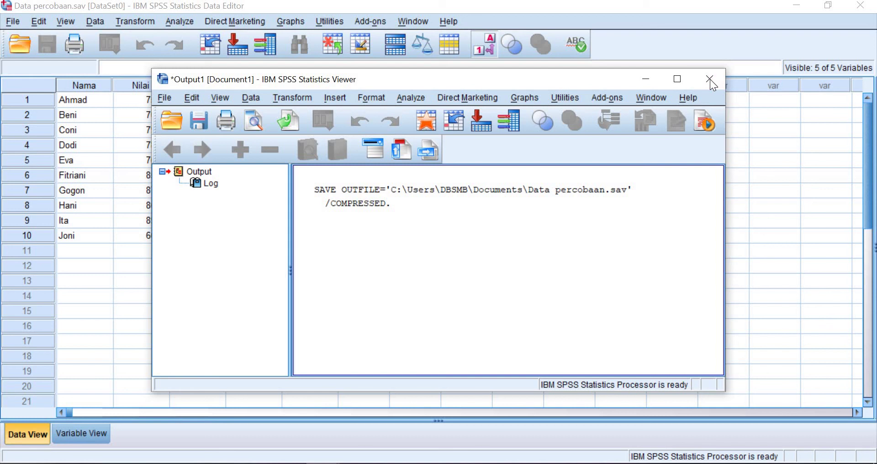
Step: Close the Output Viewer, declining to save its contents
left_click(710, 78)
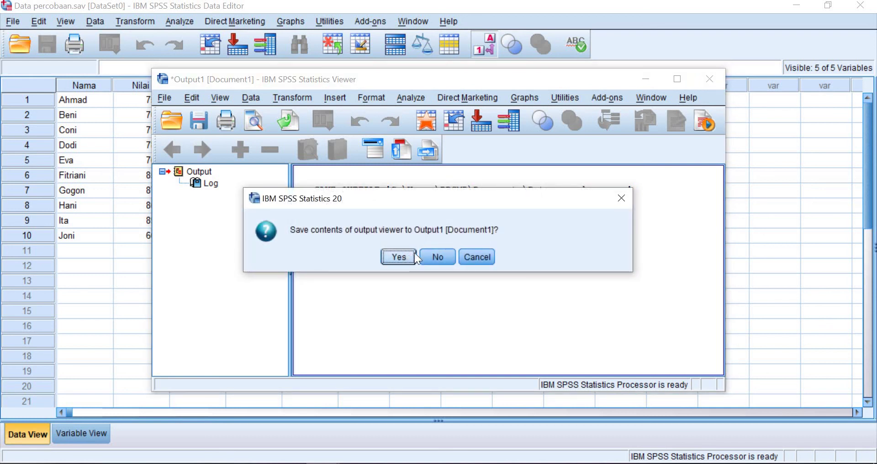
left_click(438, 257)
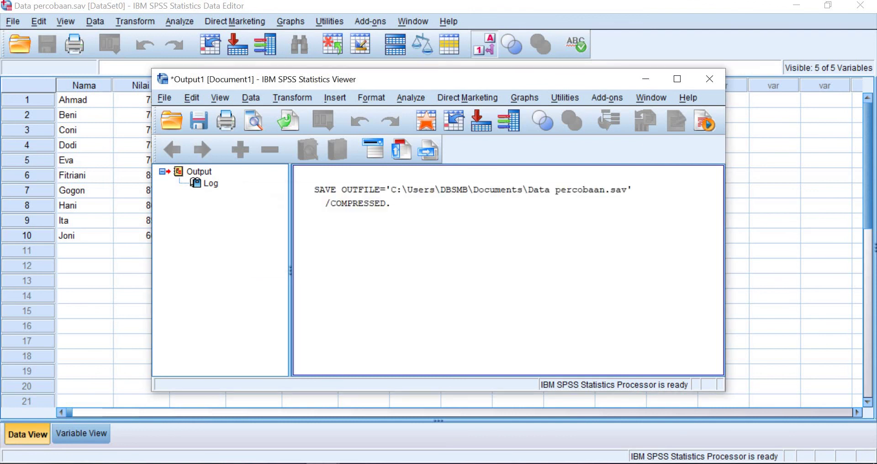
left_click(710, 79)
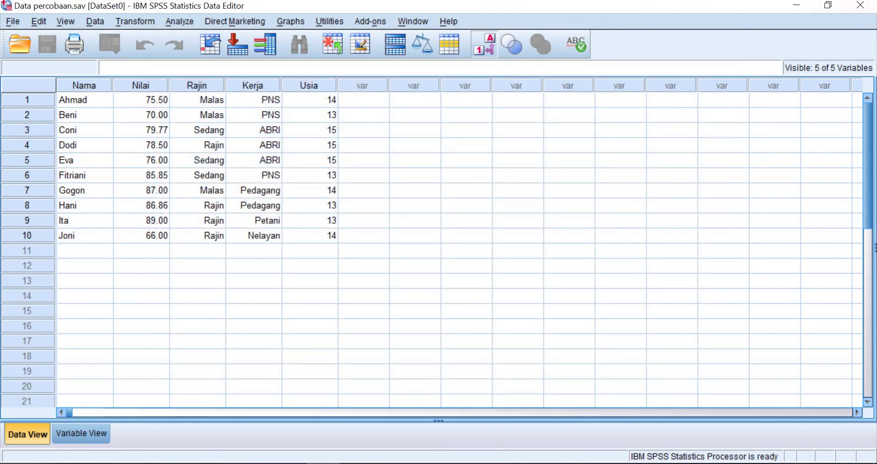